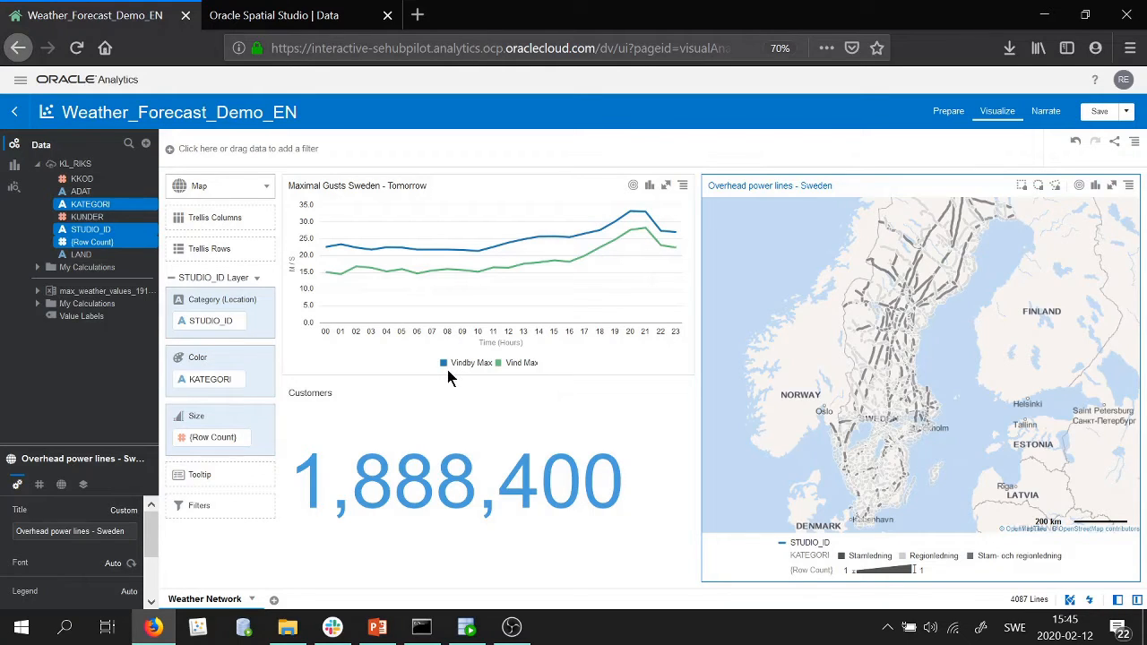
Switch to Oracle Spatial Studio and examine the SQL query in the POWERLINES_AT_RISK dataset's properties, including its SDO_WITHIN_DISTANCE condition.
left_click(342, 28)
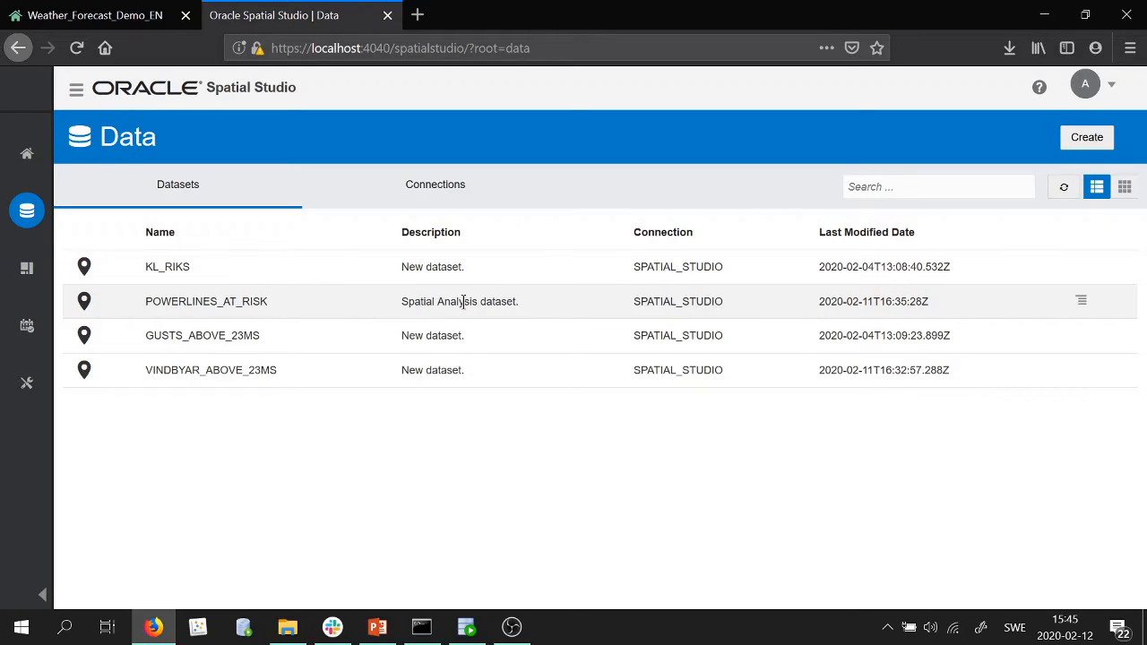
right_click(309, 311)
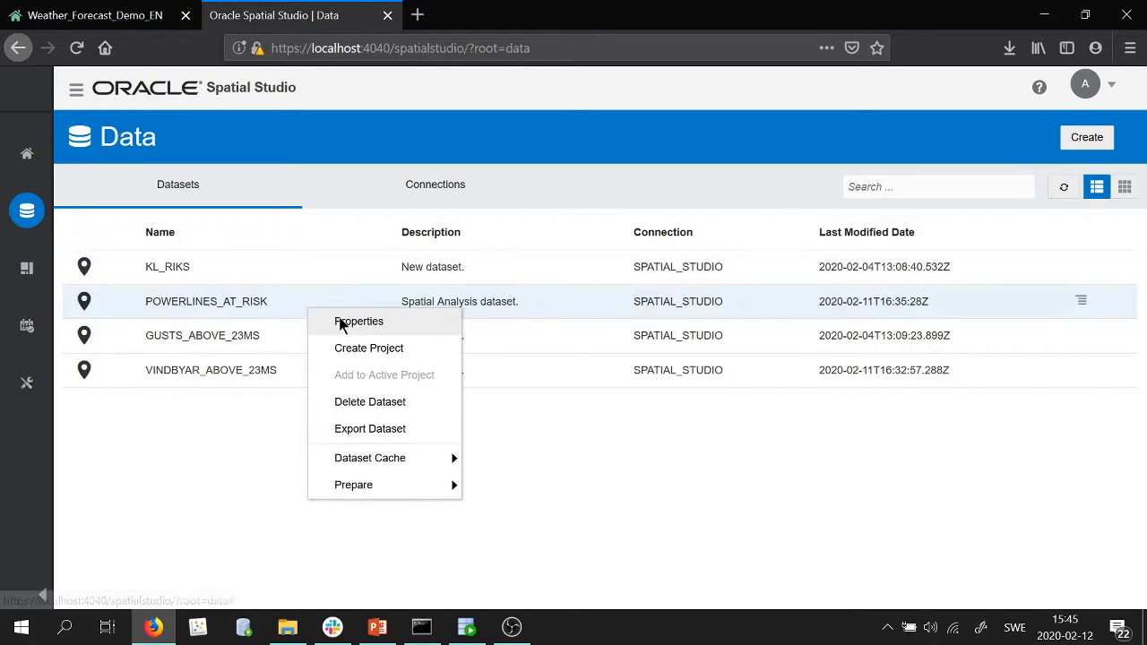
left_click(341, 324)
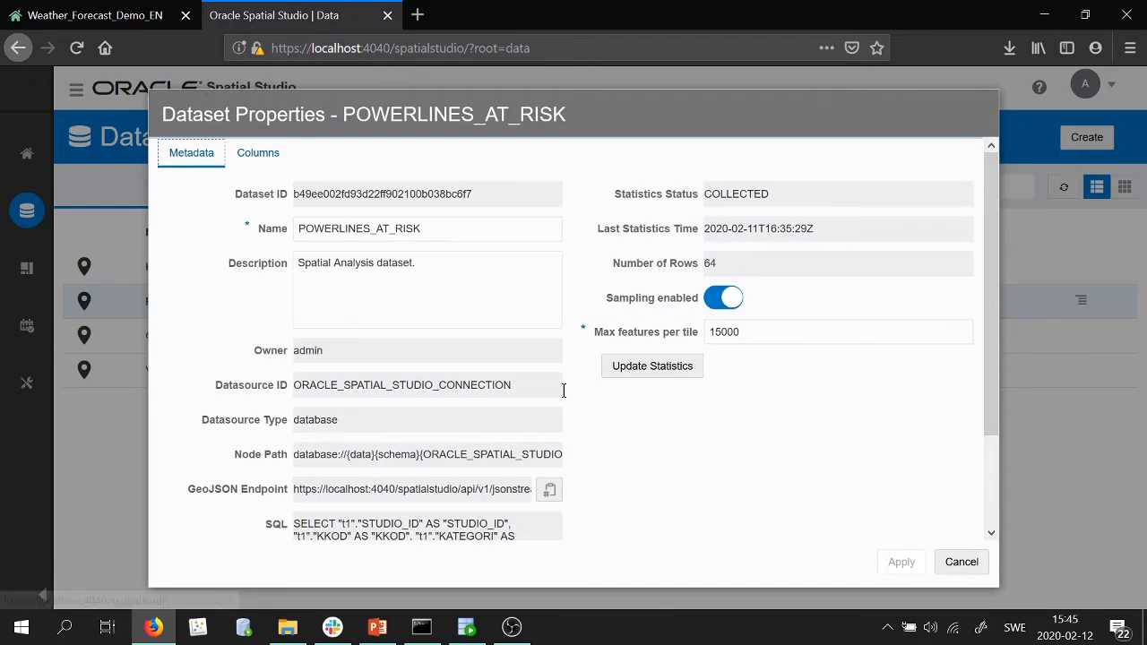
scroll(633, 459, "down", 3)
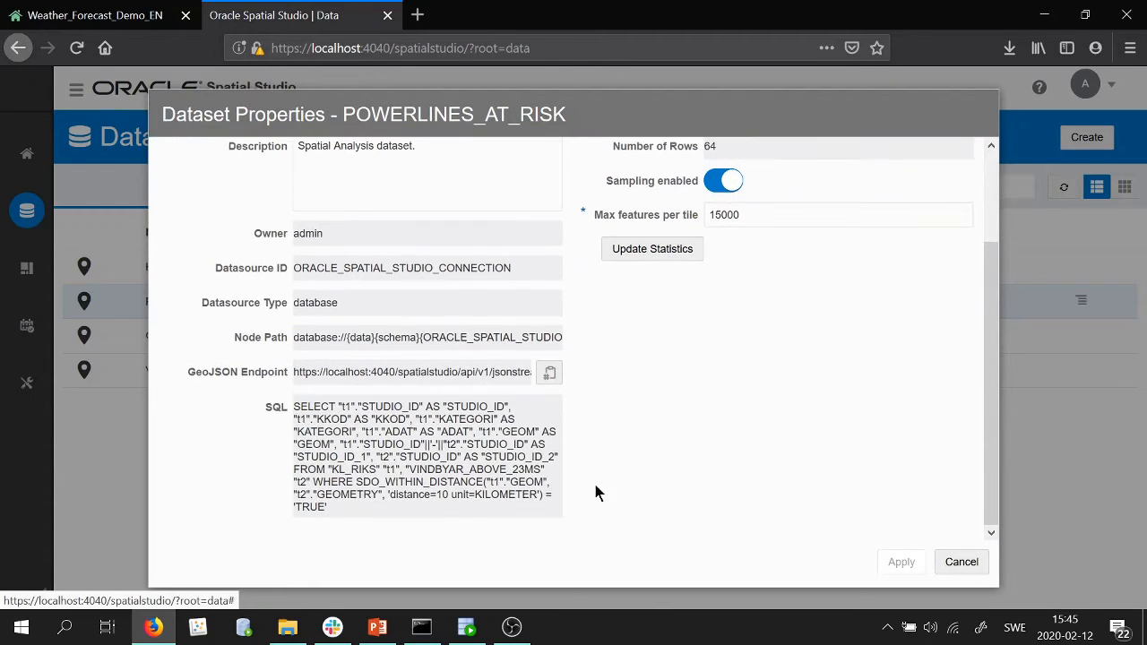
left_click_drag(420, 511, 283, 407)
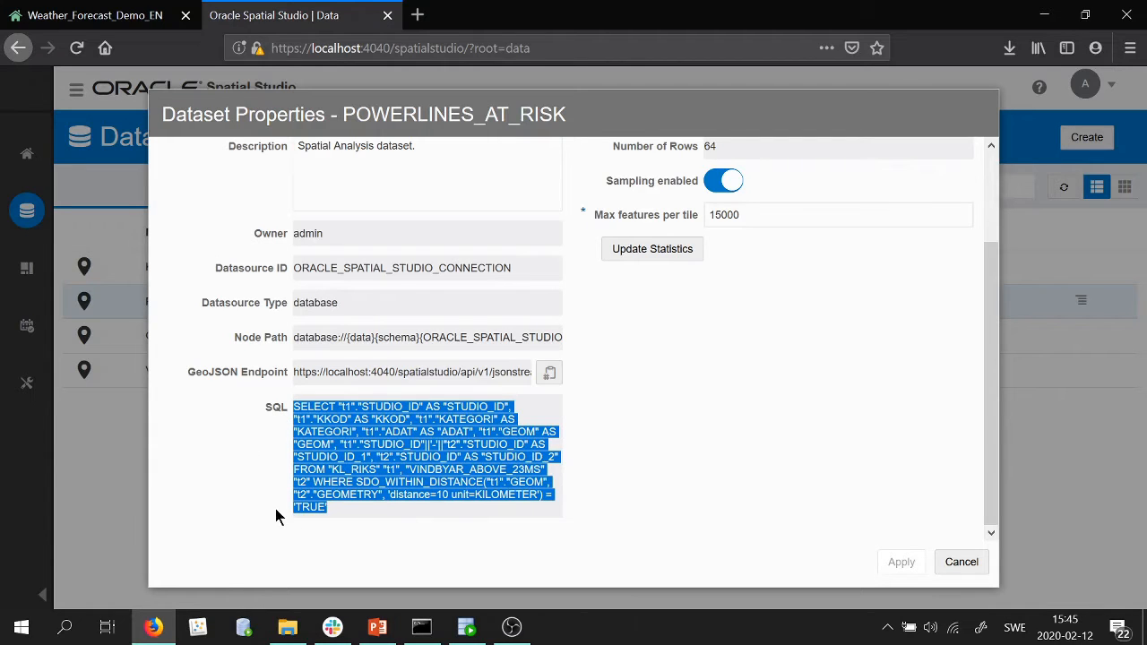
left_click(389, 432)
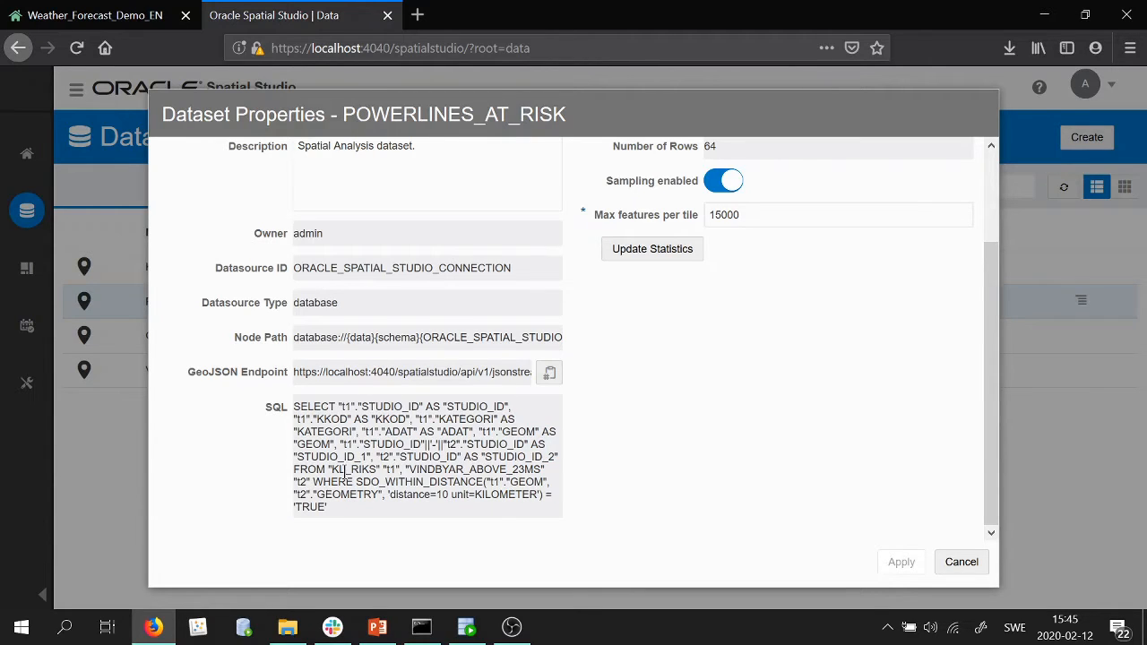
left_click_drag(333, 469, 486, 489)
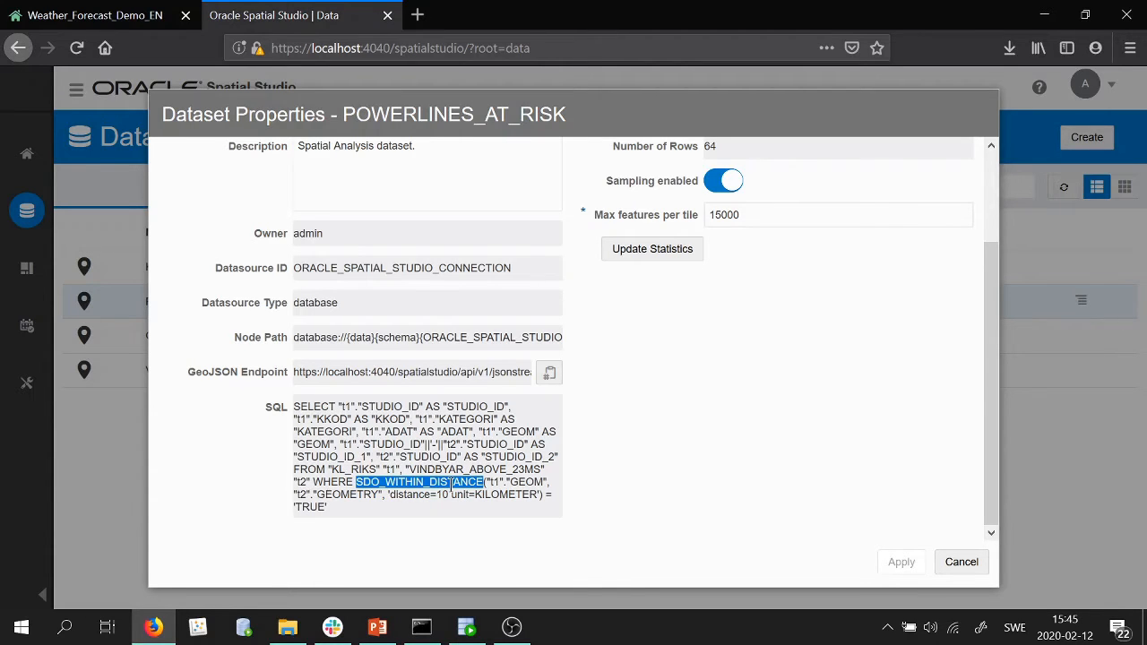
left_click(397, 507)
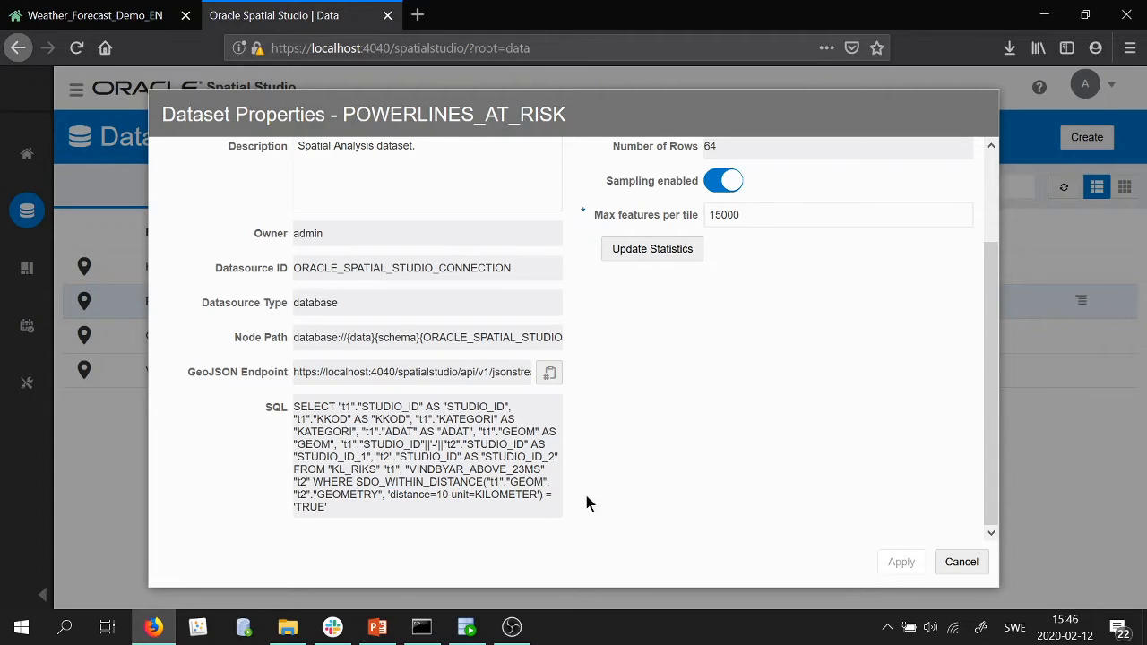
left_click(960, 561)
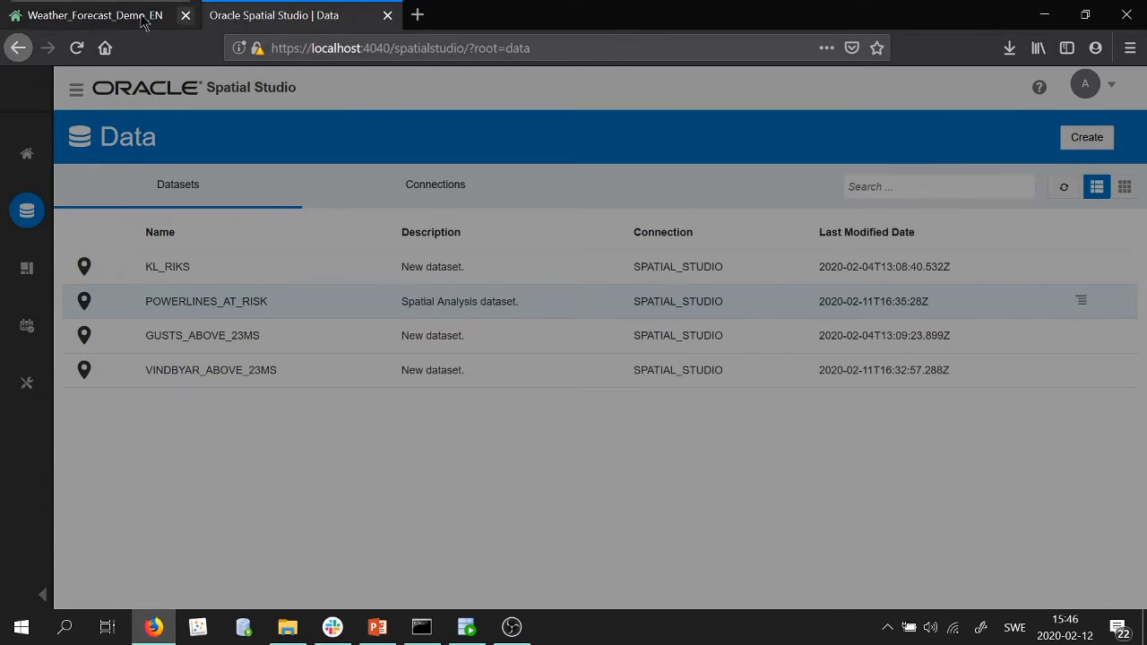
Switch back to Oracle Analytics and start creating a new data set for the project from the DBDRY connection.
left_click(94, 15)
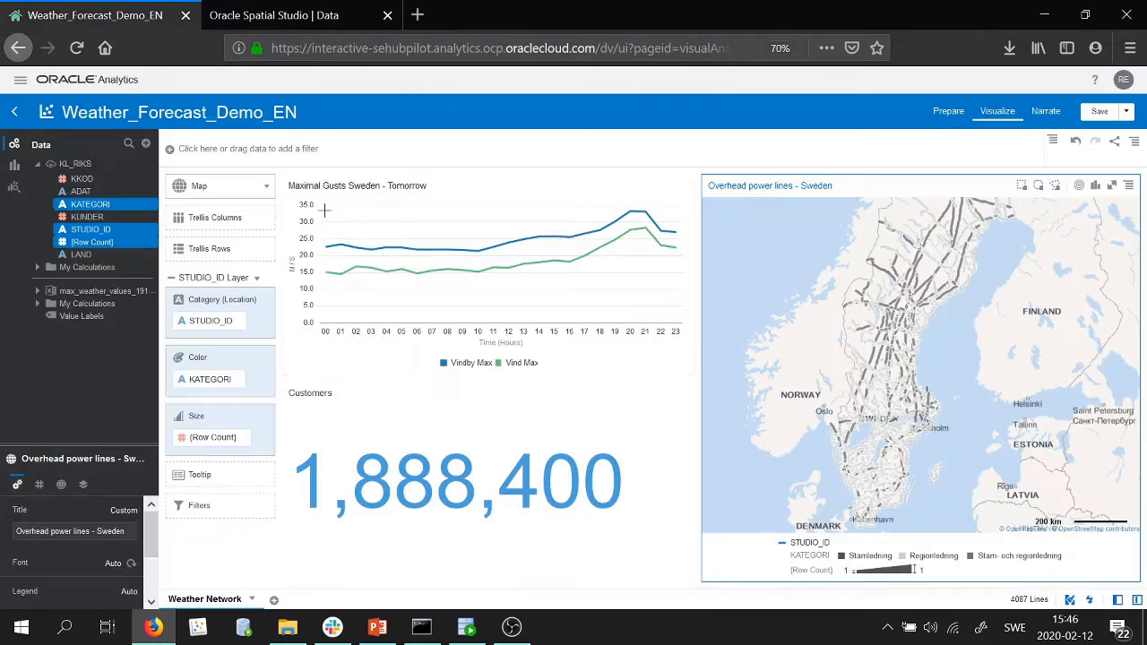
left_click(145, 143)
left_click(175, 162)
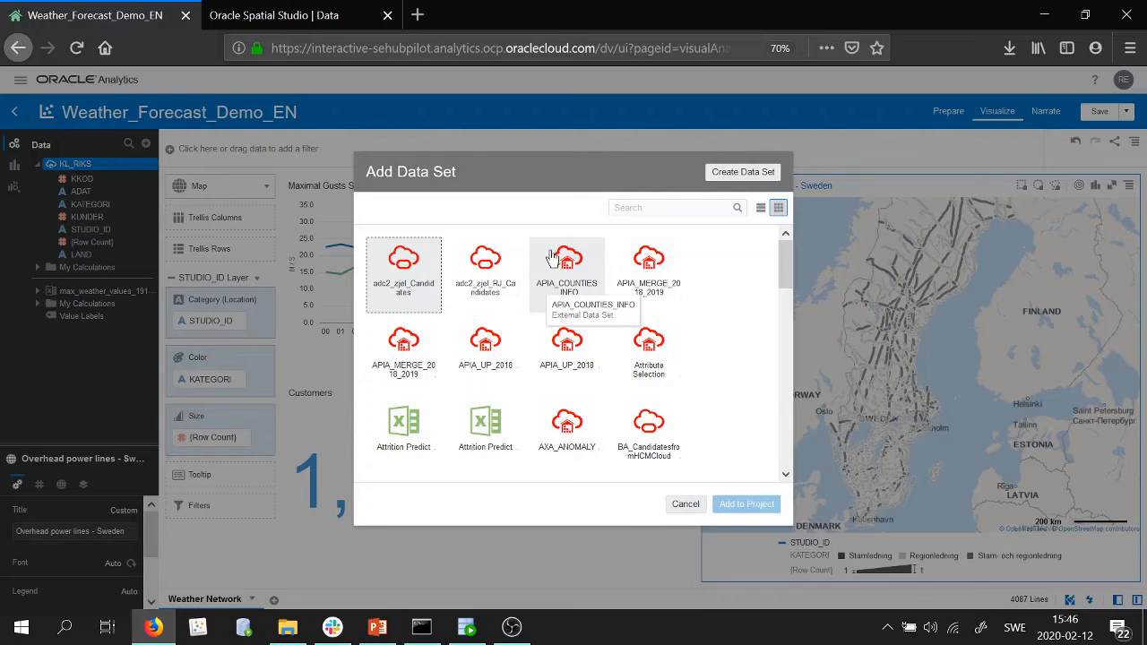
left_click(739, 179)
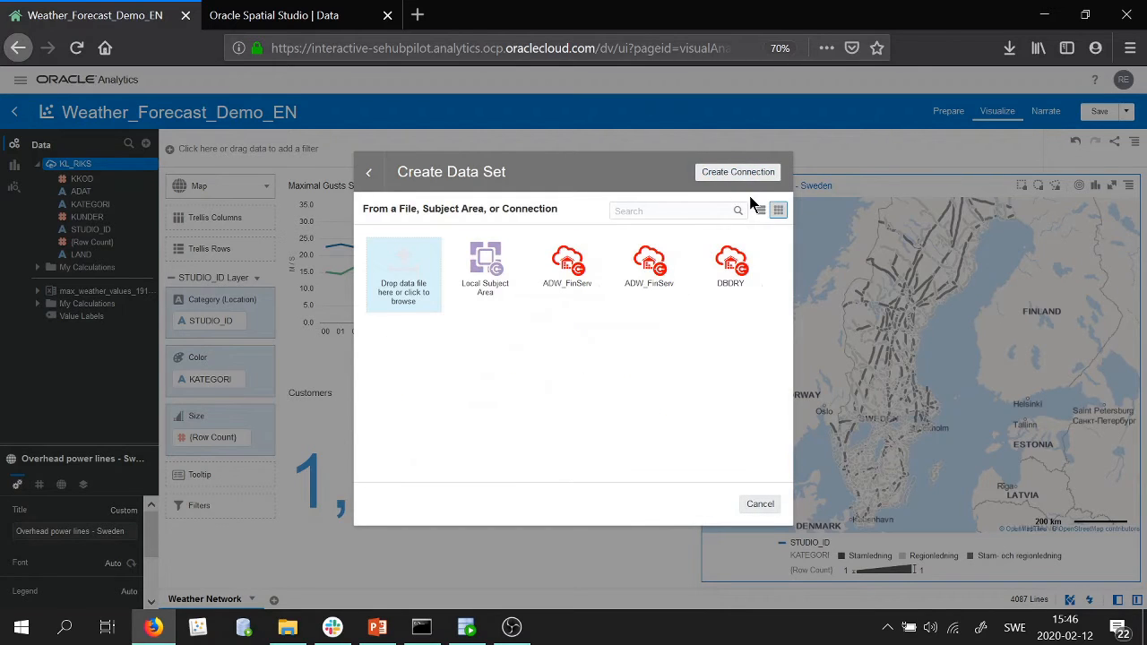
left_click(733, 298)
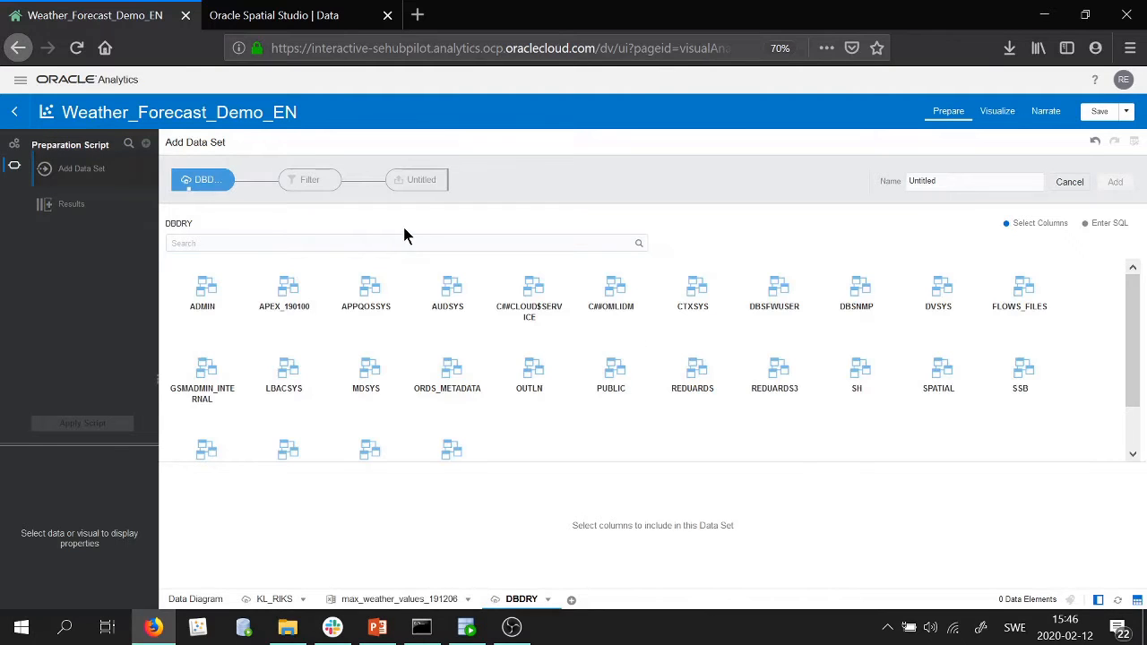
Find the POWERLINES_AT_RISK table in the ADMIN schema and open its columns.
left_click(211, 289)
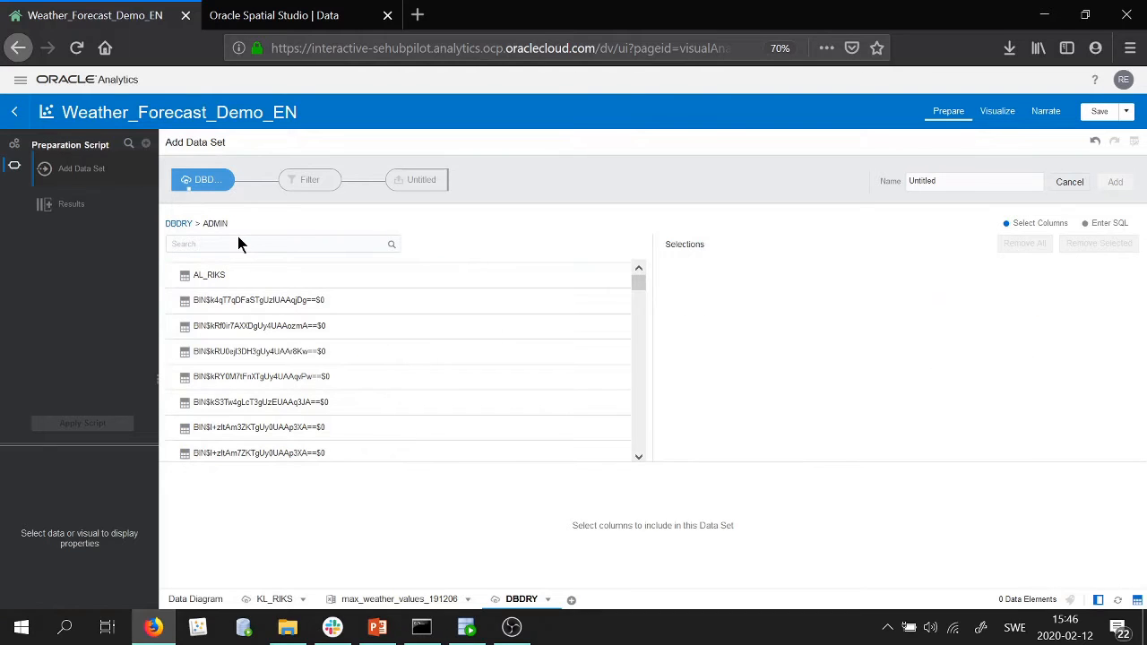
left_click(238, 244)
type("powerlines")
key("Return")
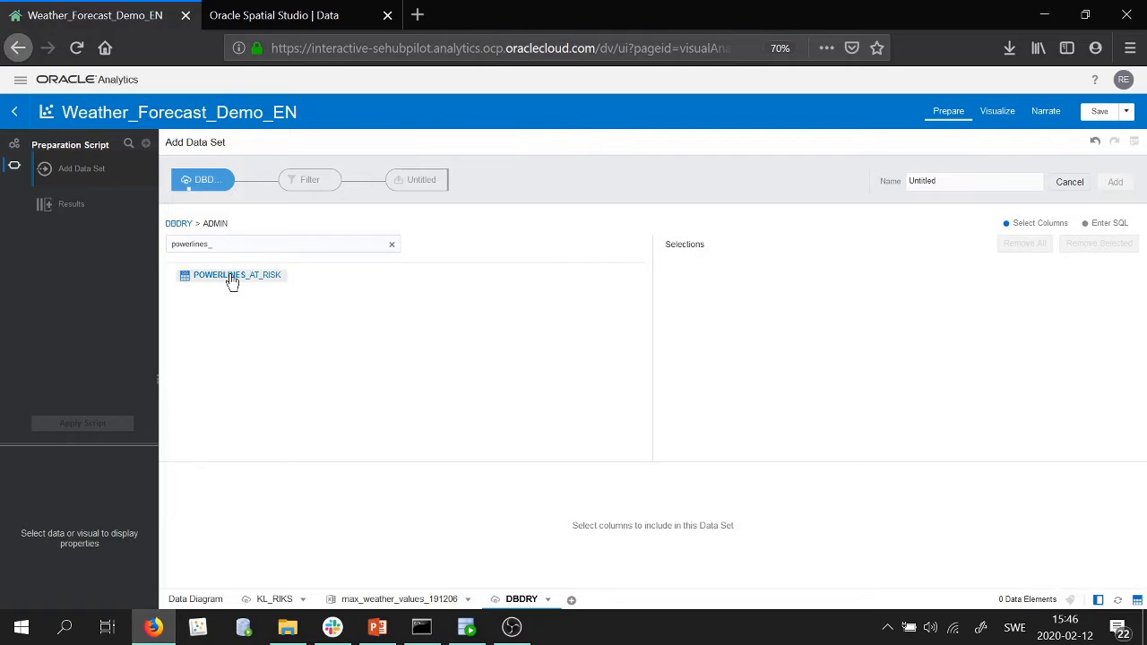
left_click(230, 275)
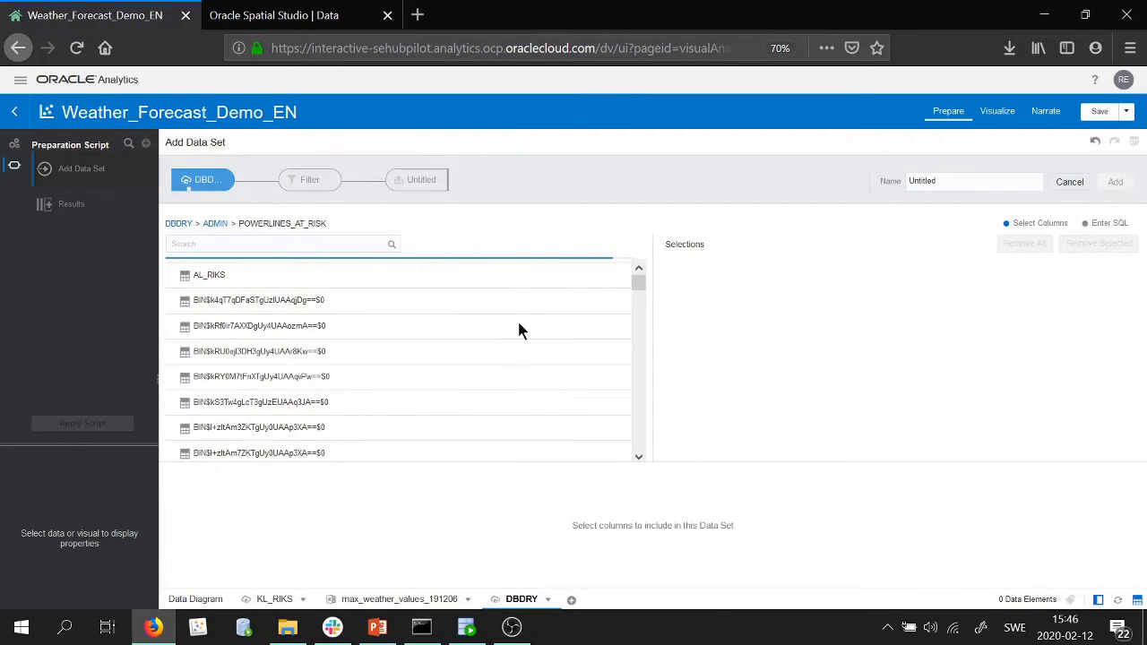
Include only the STUDIO_ID column and add the data set to the project, replacing the existing POWERLINES_AT_RISK.
left_click(222, 377)
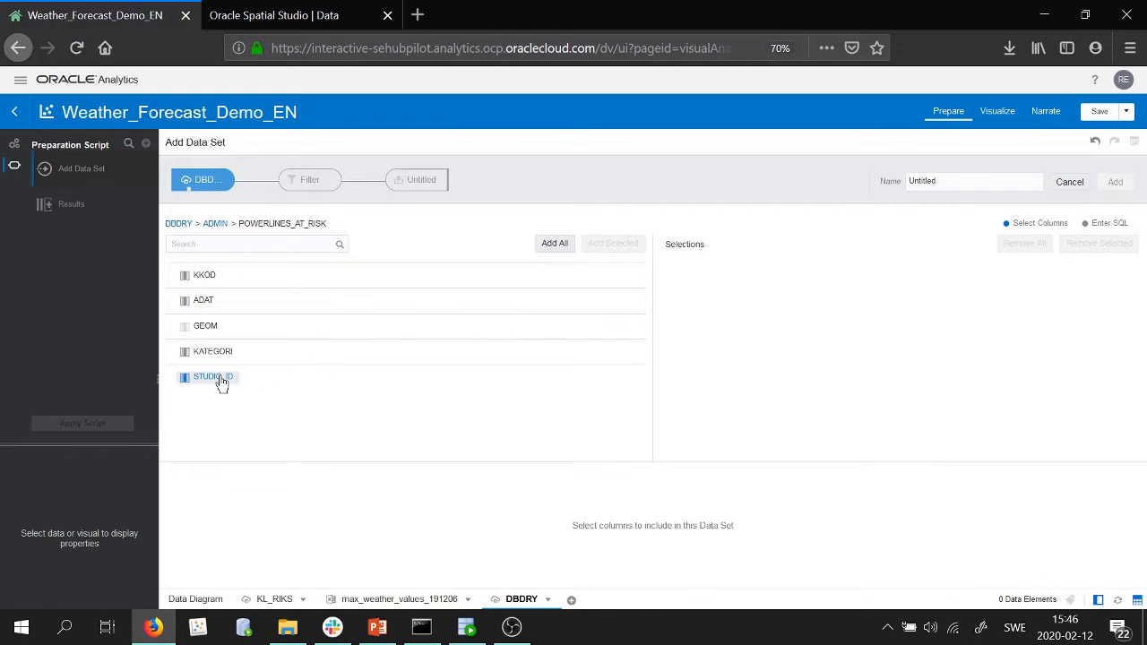
left_click(610, 245)
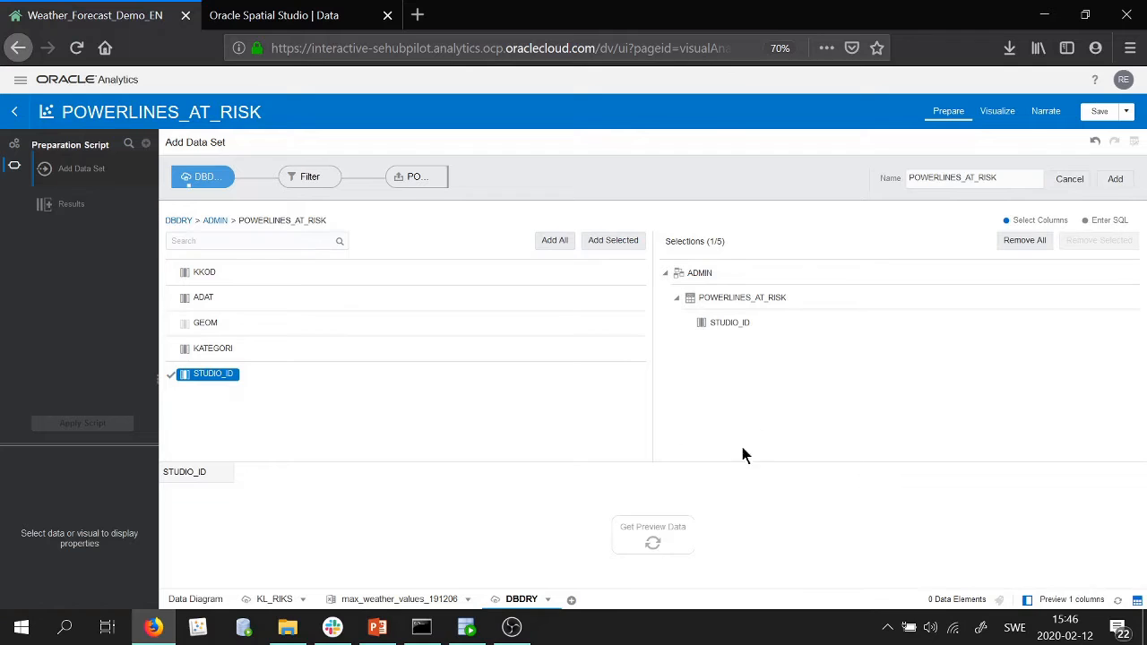
left_click(1115, 179)
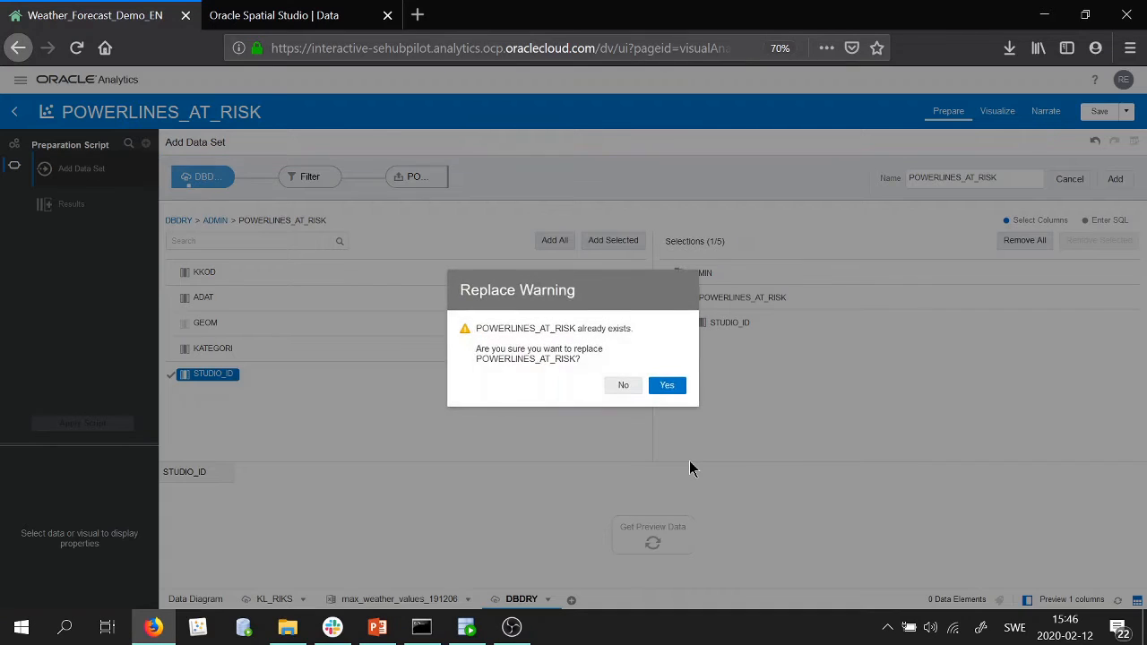
left_click(667, 385)
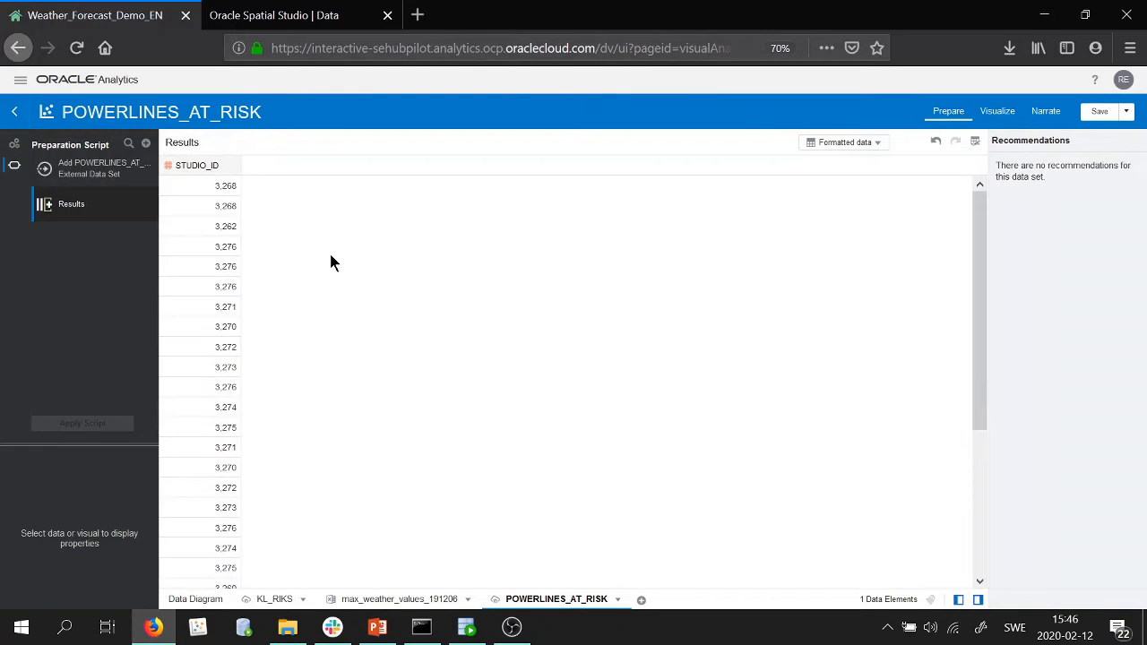
Create a STATUS column with the constant text 'UNDER RISK' in the POWERLINES_AT_RISK data set and apply the preparation script.
scroll(458, 355, "down", 5)
scroll(457, 357, "up", 5)
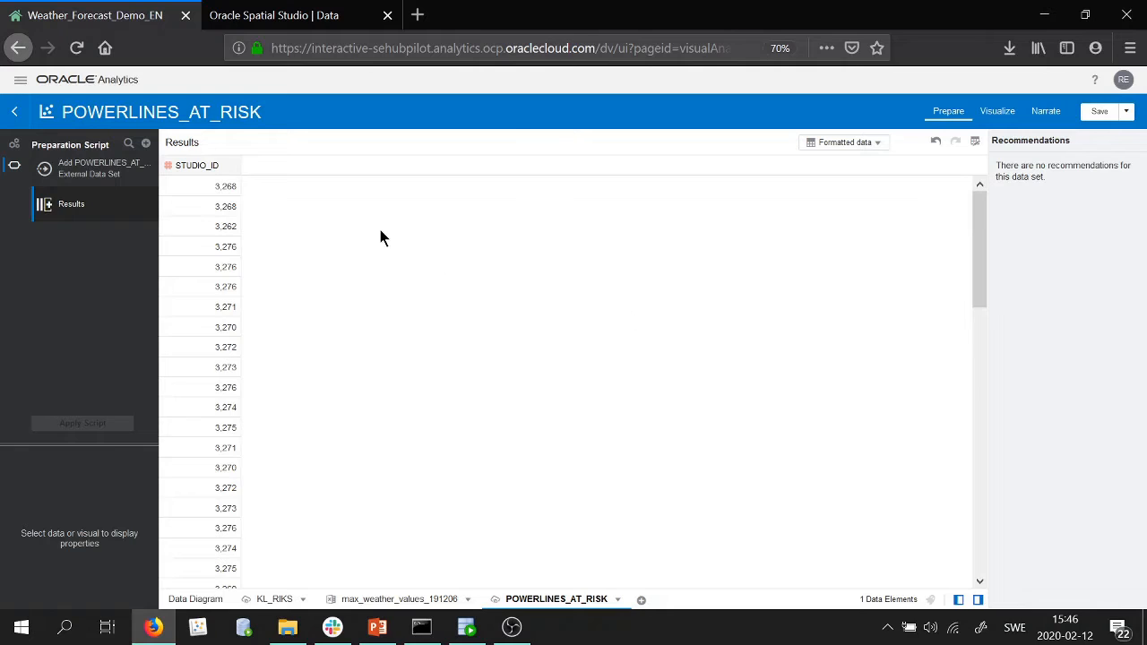
left_click(233, 169)
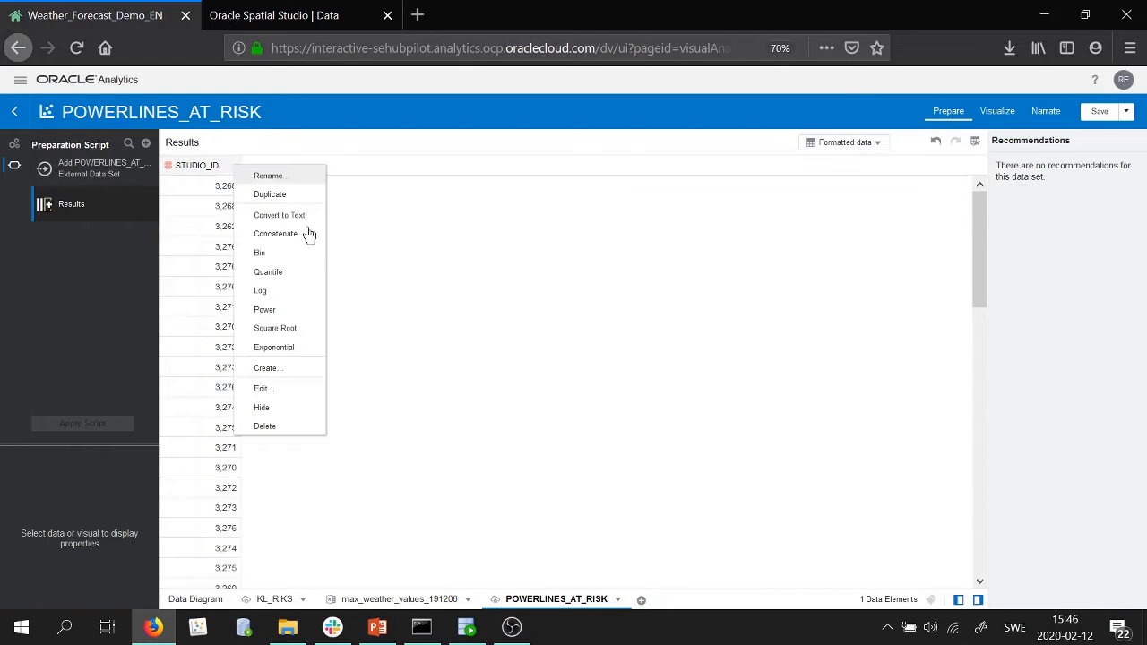
left_click(305, 371)
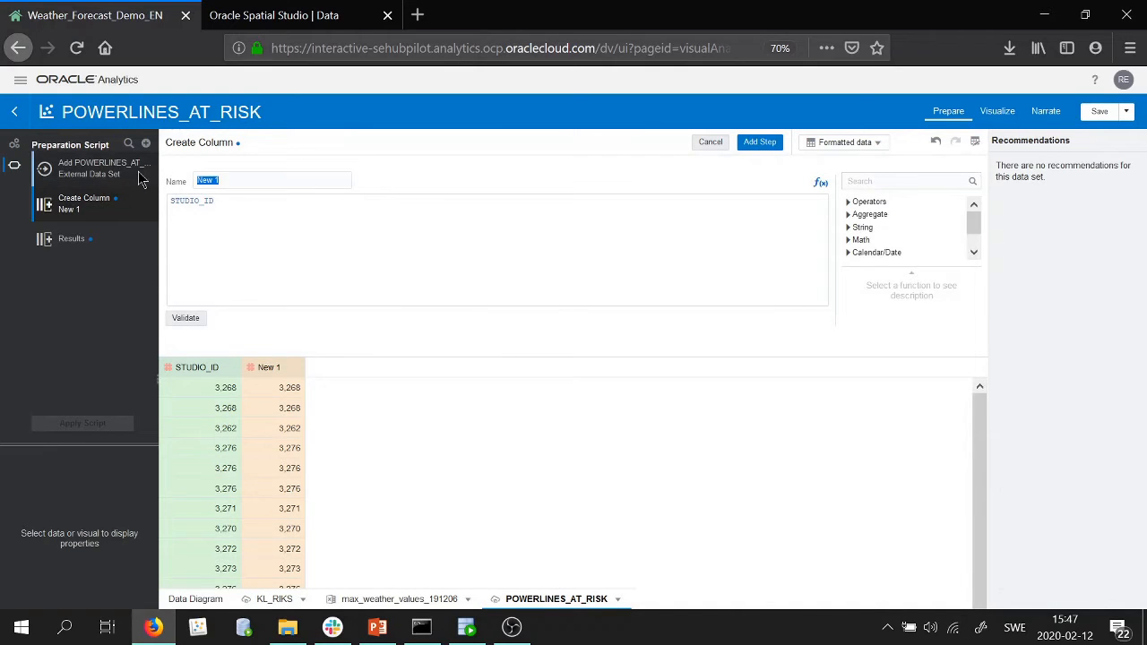
type("STATUS")
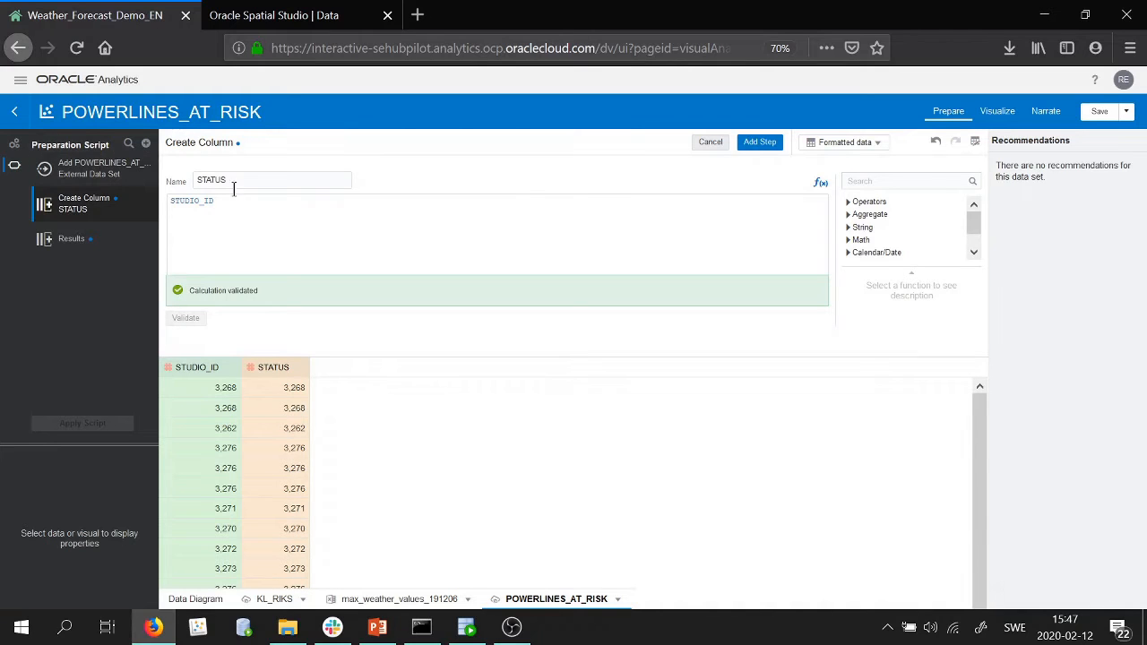
left_click_drag(167, 202, 220, 205)
type("'UNDER RISK")
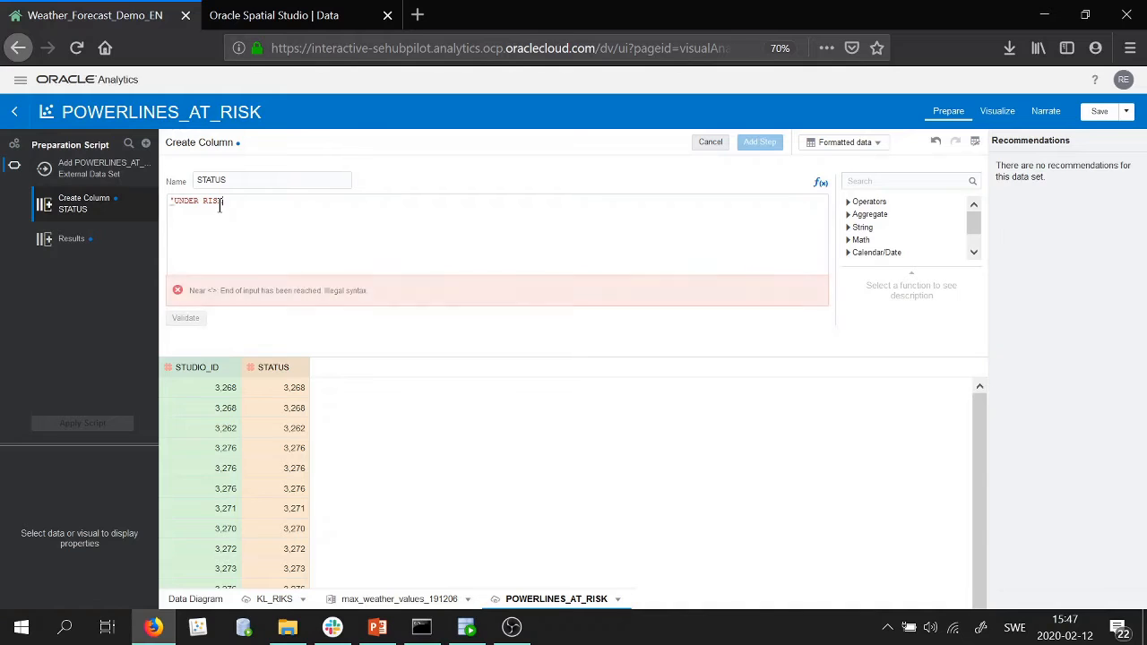
type("'")
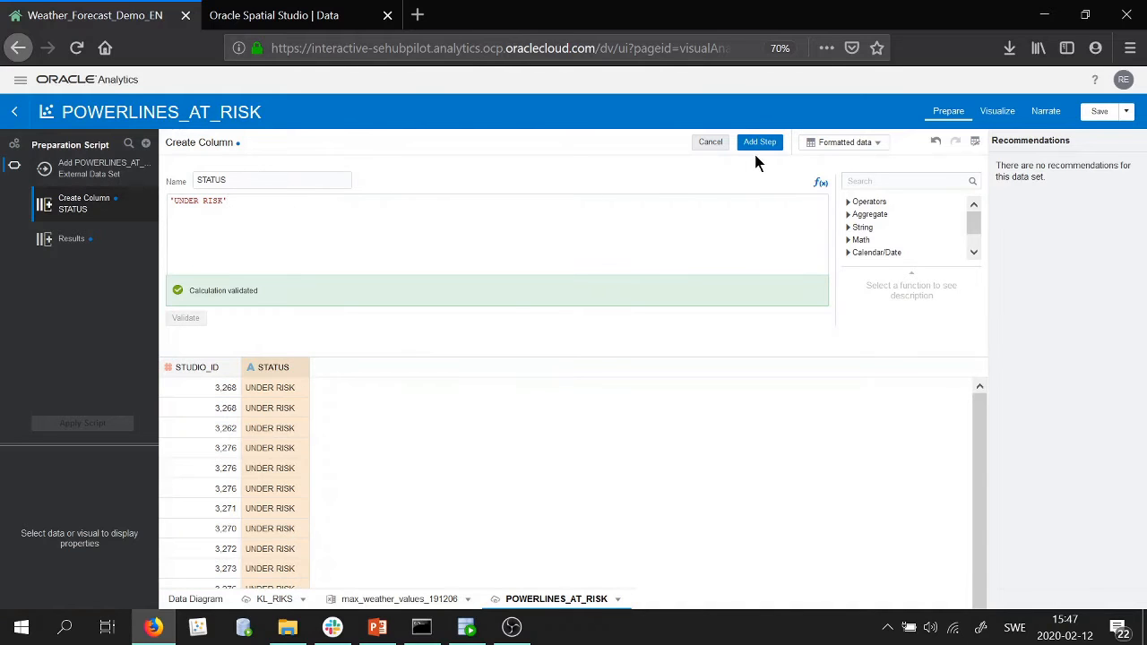
left_click(760, 142)
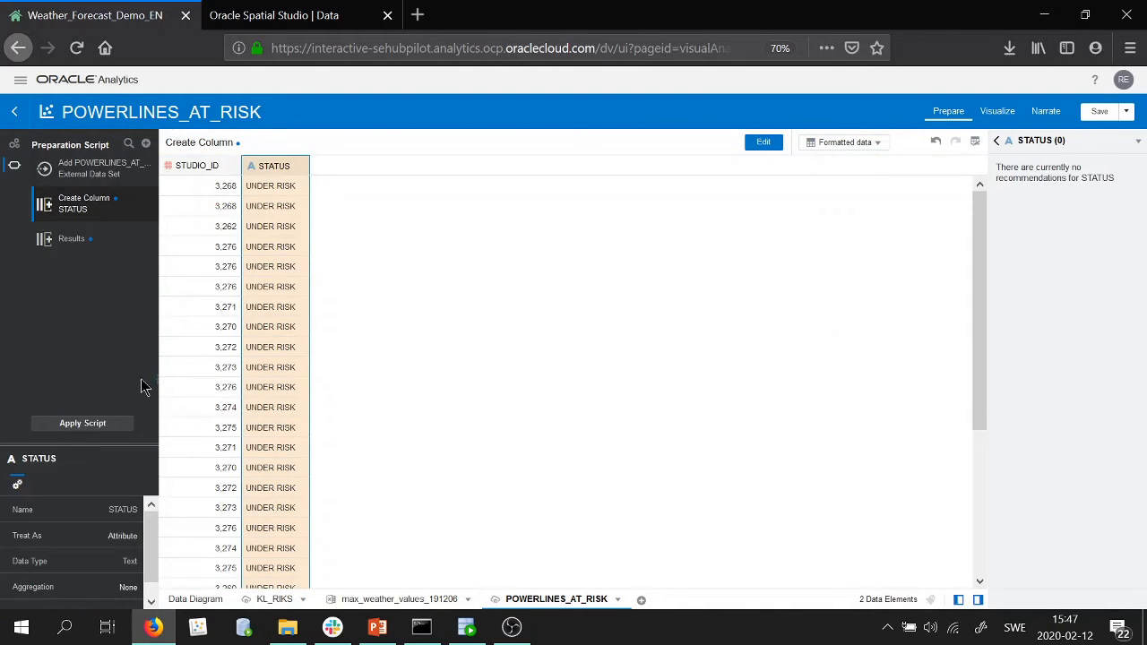
left_click(111, 425)
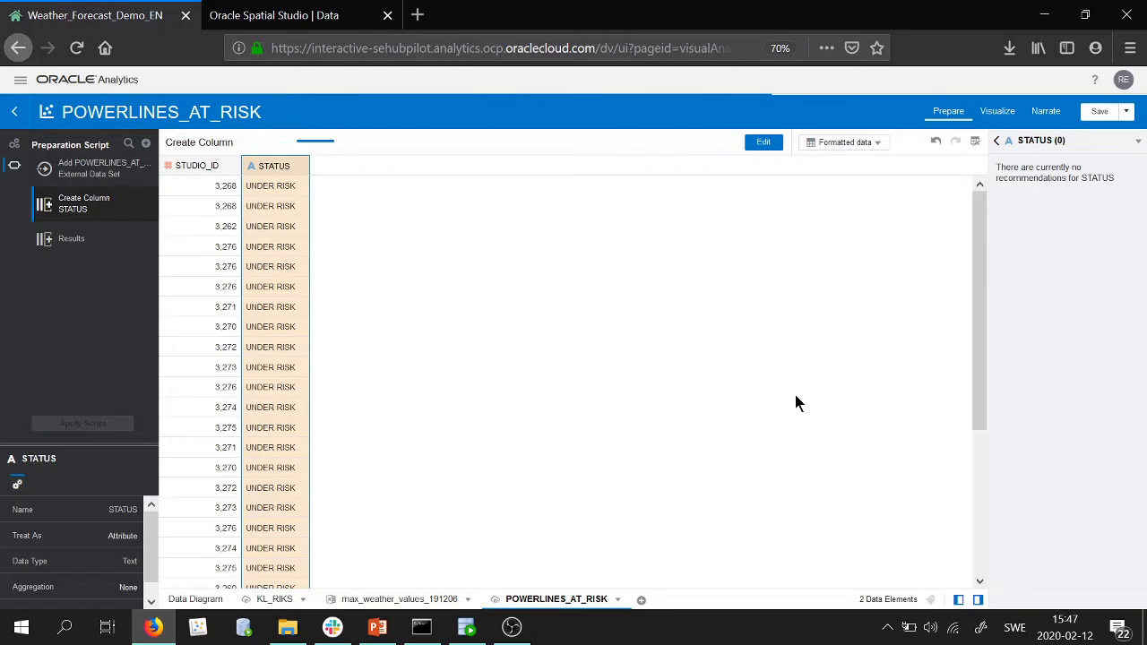
Return to the visualization canvas and add a new layer to the overhead power lines map.
left_click(993, 119)
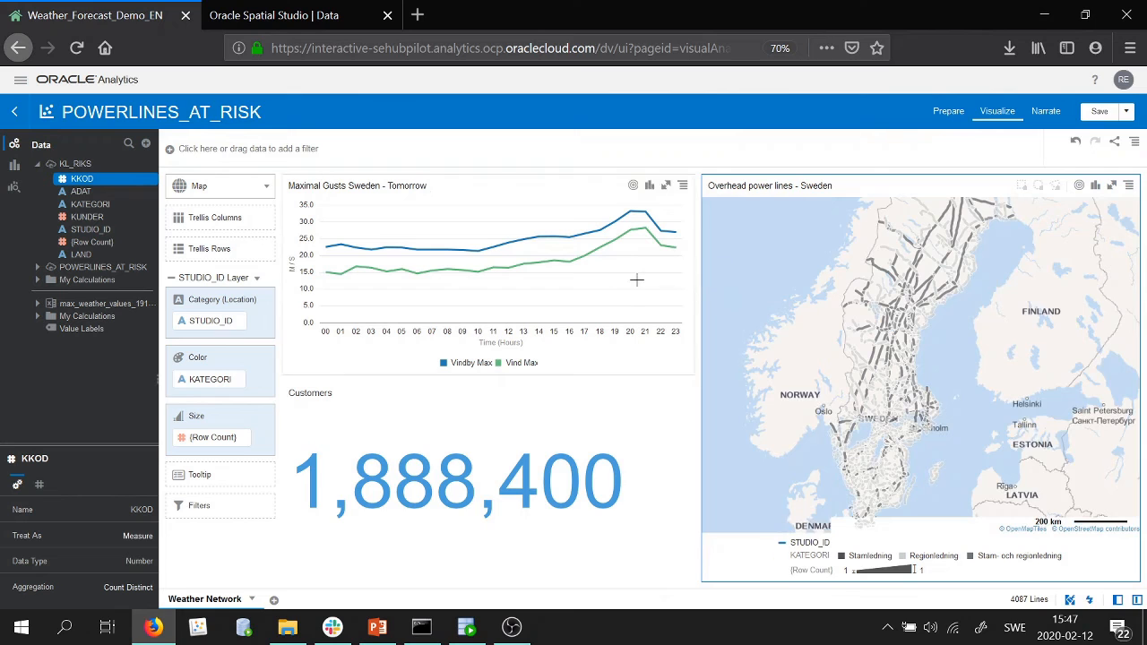
left_click(260, 278)
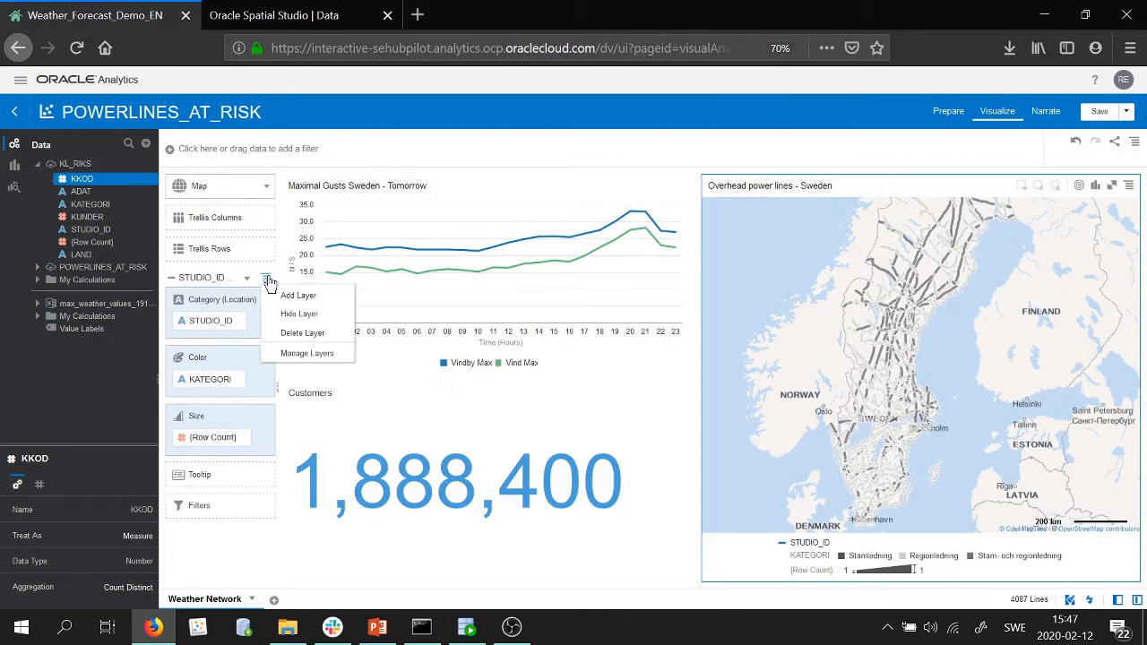
left_click(283, 295)
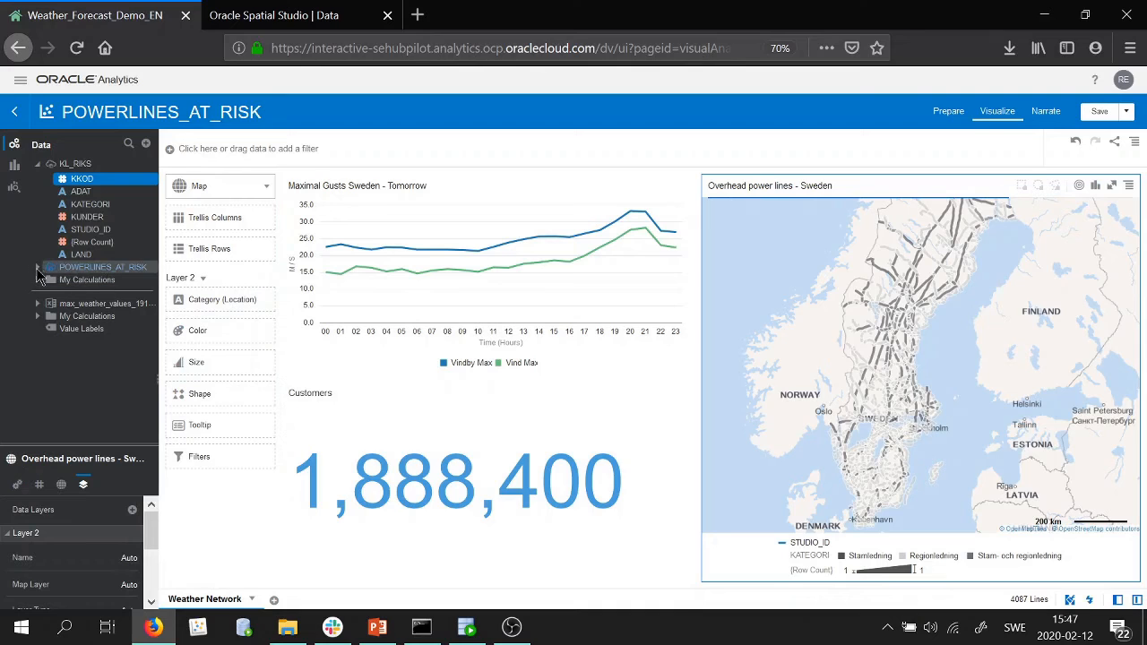
Assign STUDIO_ID as the new map layer's location category and STATUS from POWERLINES_AT_RISK as its color.
left_click(38, 268)
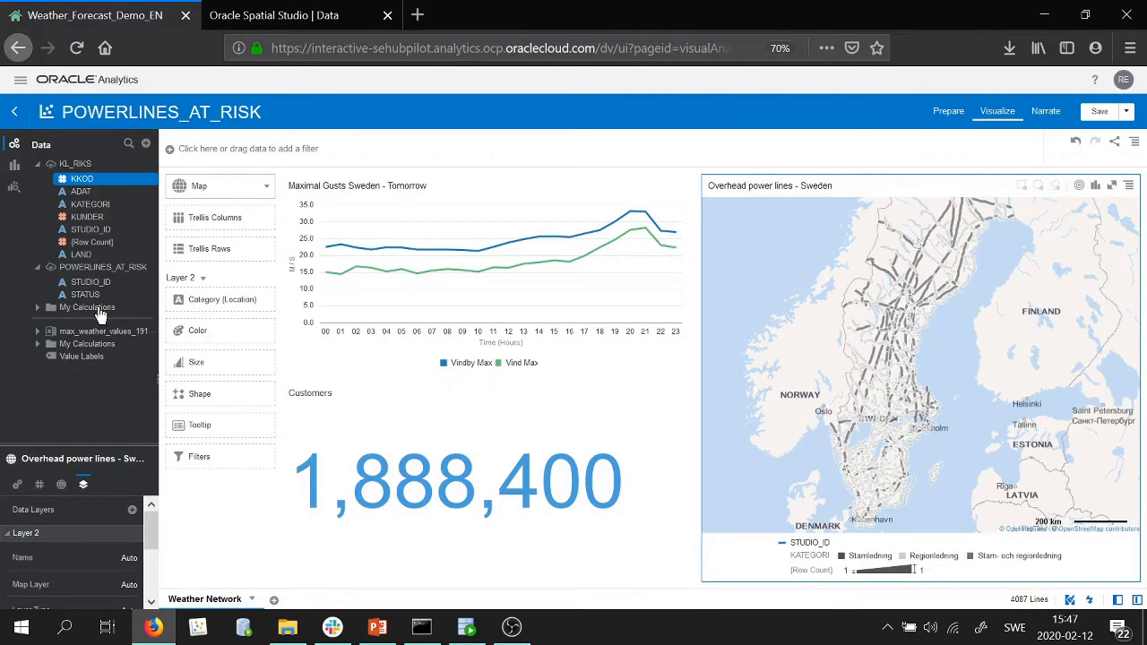
left_click_drag(85, 291, 180, 306)
left_click_drag(86, 294, 249, 387)
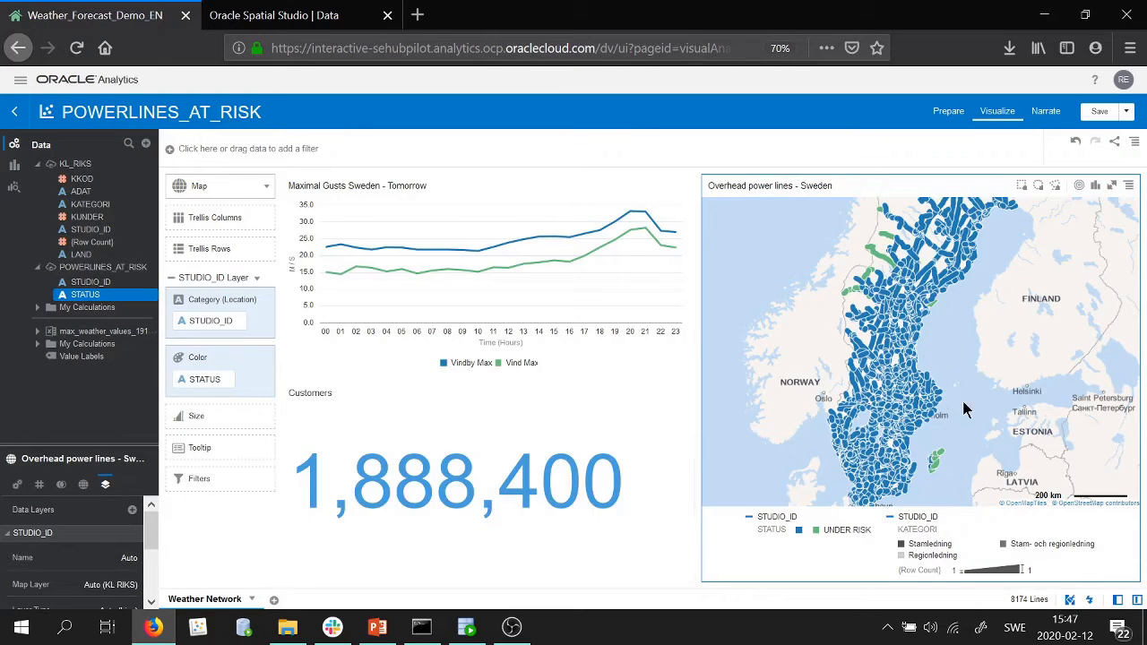
Change the color assignment of the UNDER RISK series on the overhead power lines map to red.
left_click(262, 363)
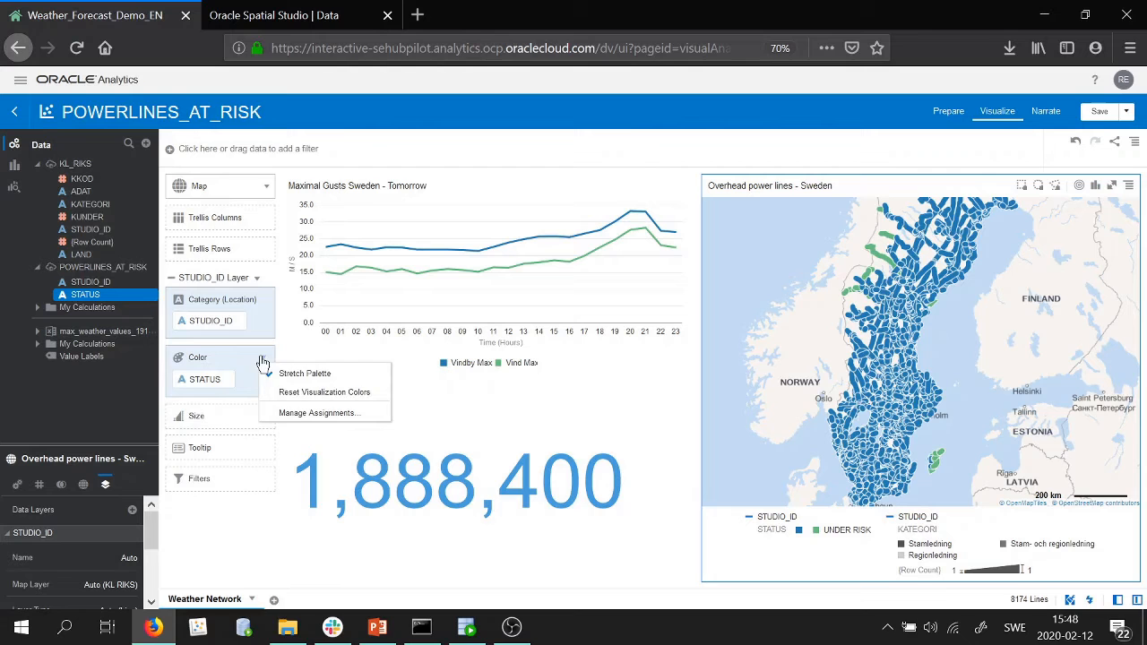
left_click(289, 414)
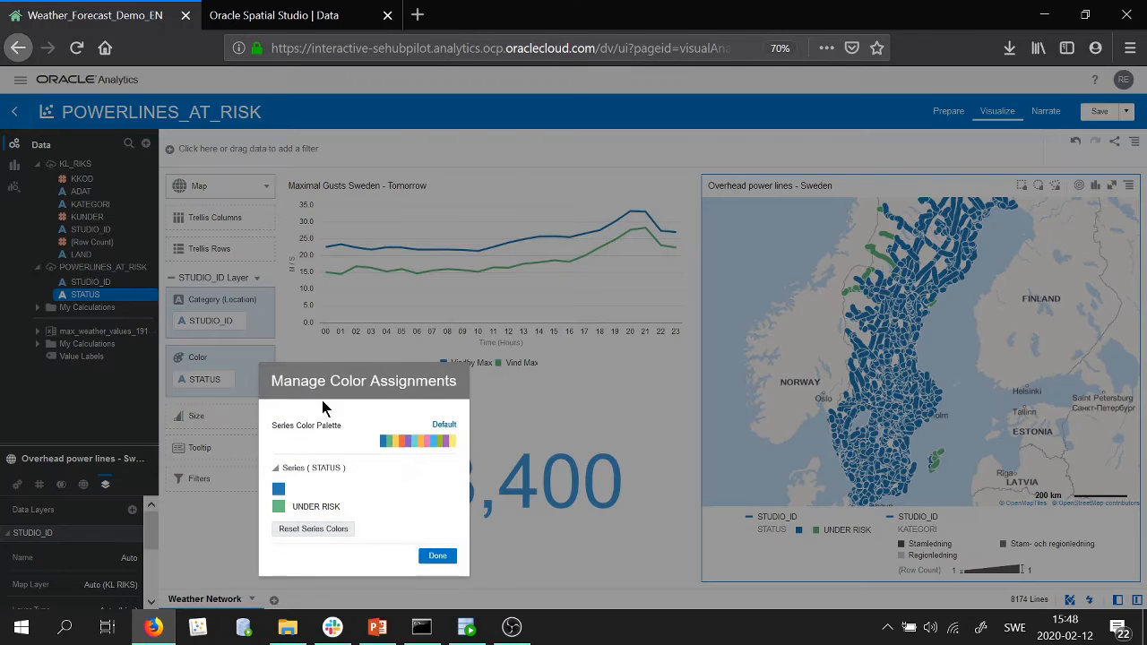
left_click(278, 507)
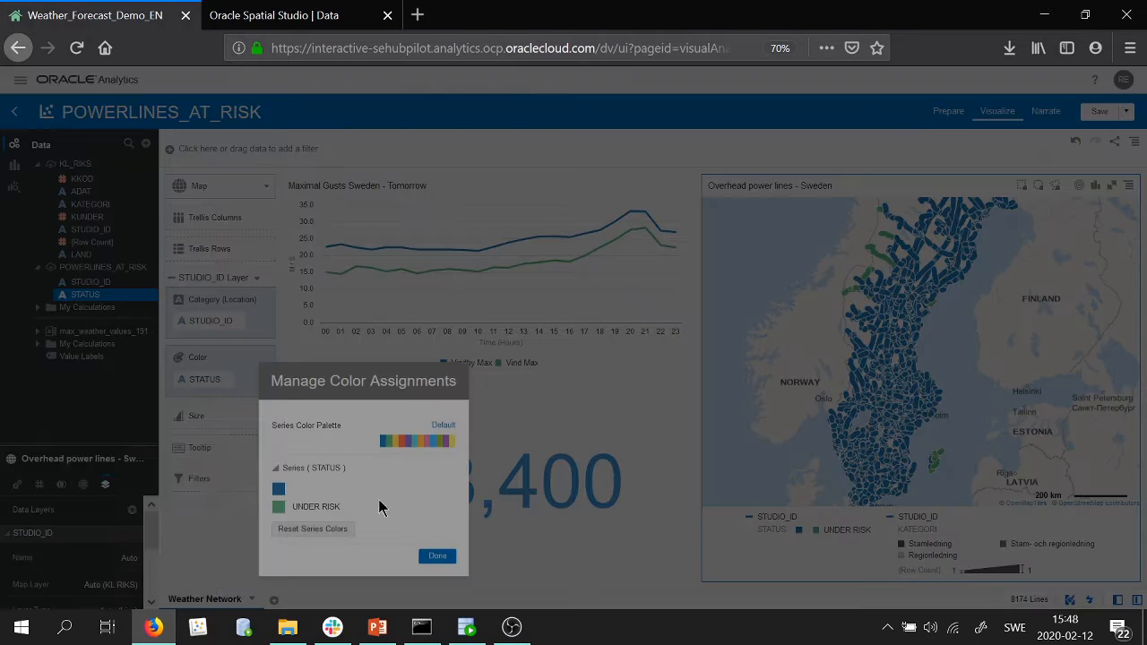
left_click(258, 463)
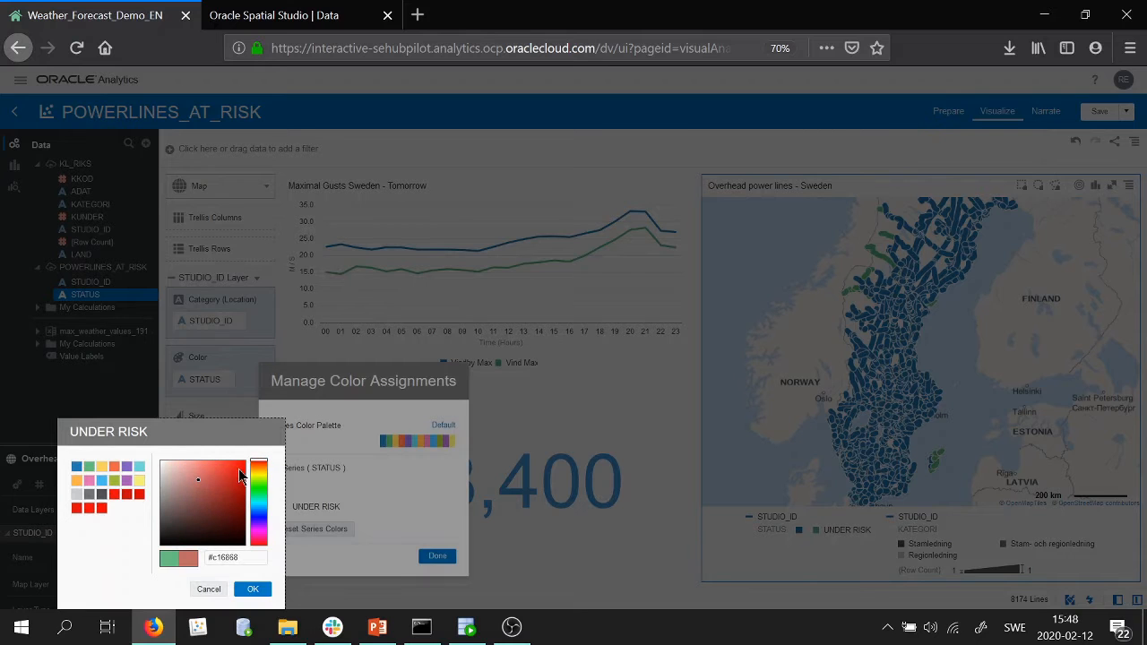
left_click(244, 463)
left_click(258, 592)
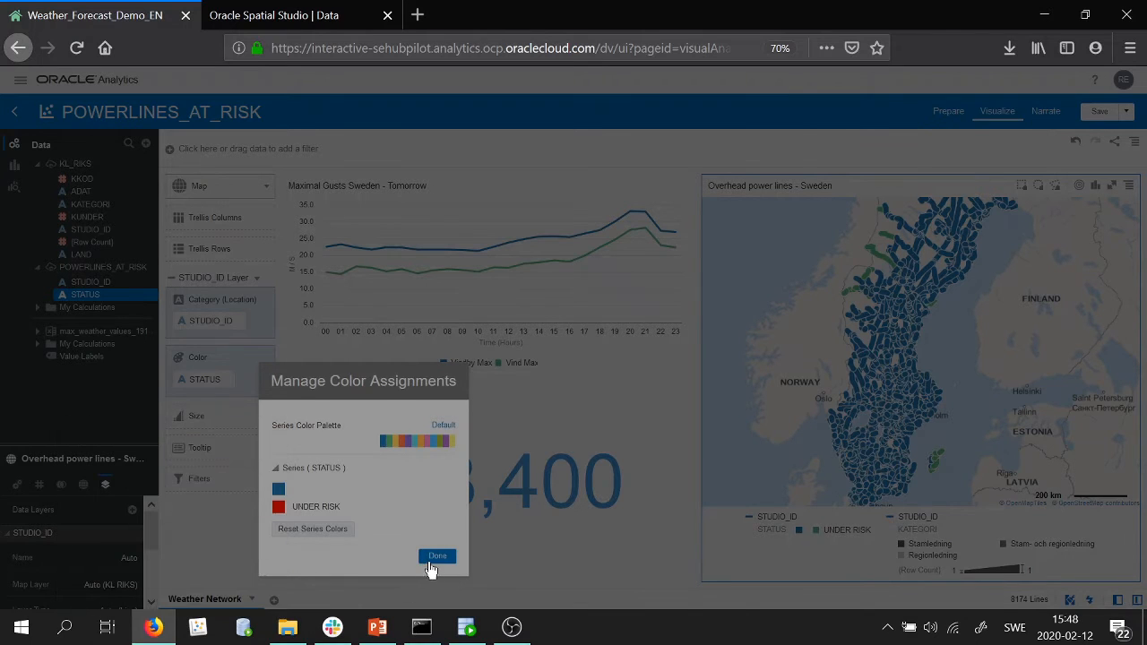
left_click(430, 555)
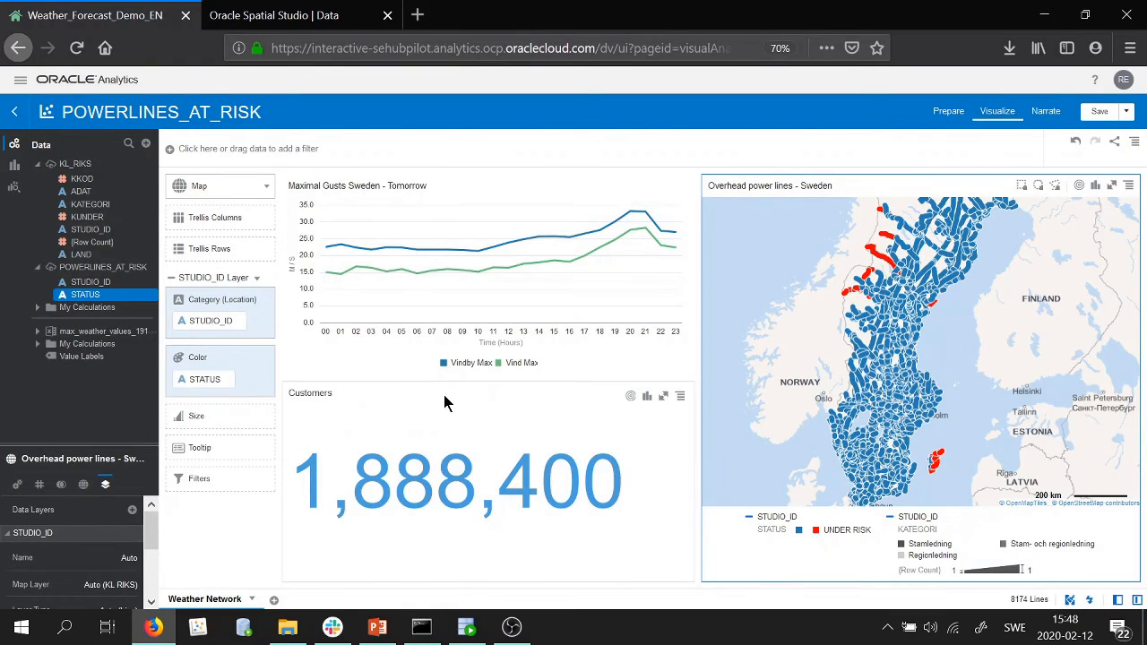
Filter the Customers tile by STUDIO_ID from POWERLINES_AT_RISK with all of its values selected.
left_click(443, 394)
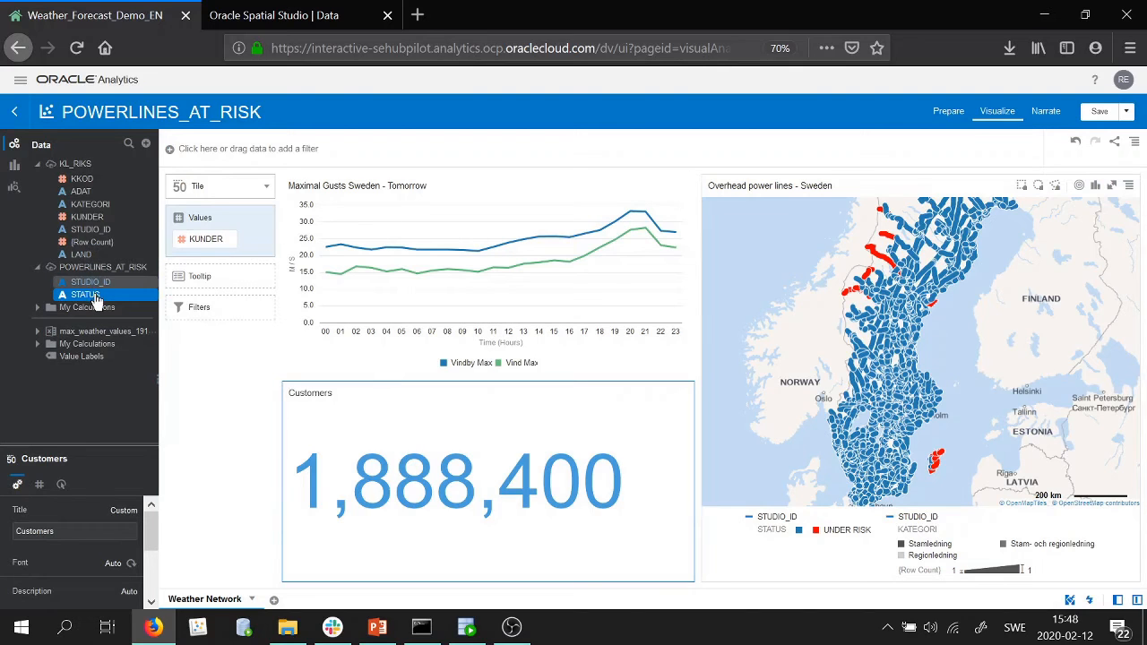
left_click_drag(95, 285, 236, 310)
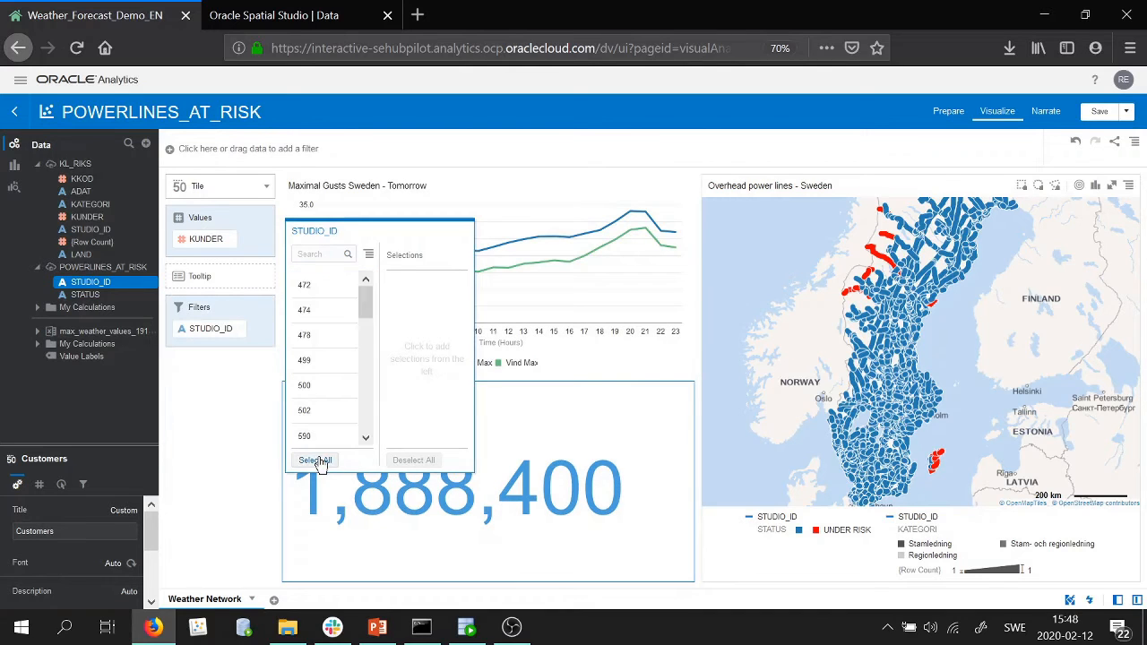
left_click(315, 462)
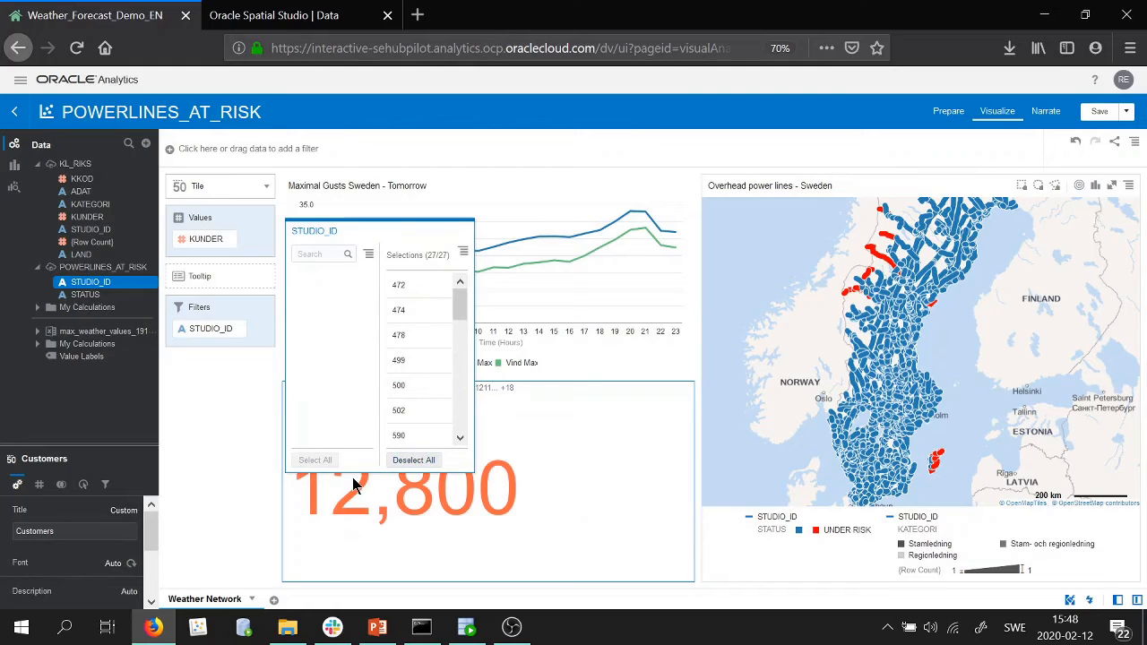
left_click(239, 520)
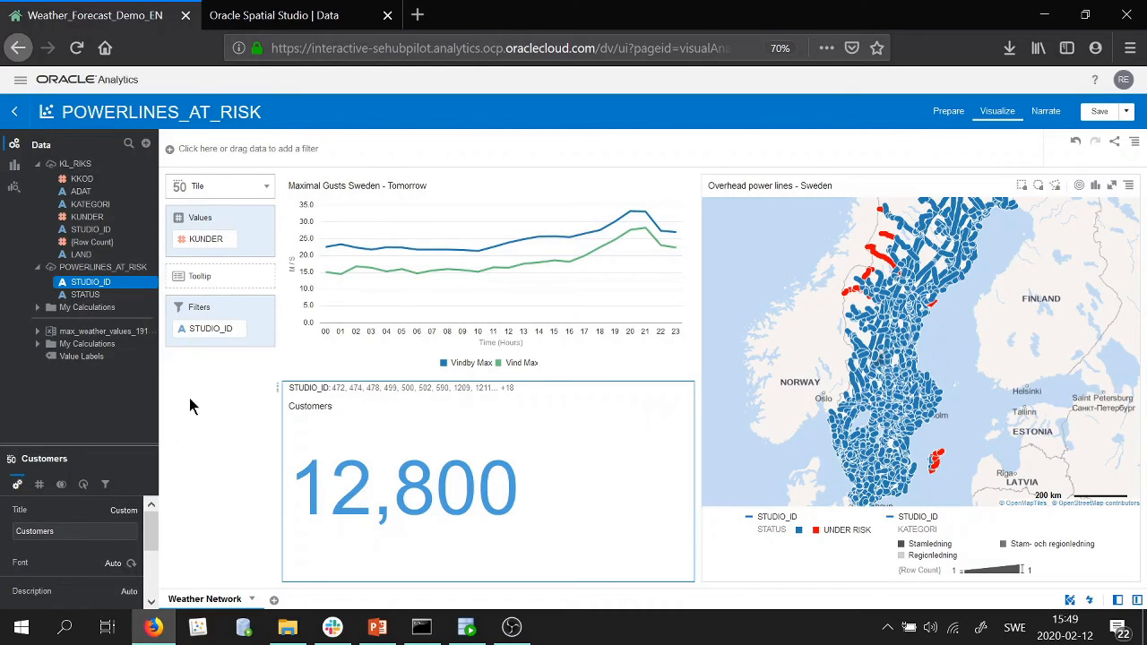
Switch to Oracle SQL Developer, disconnect the DBDRY connection and reconnect it by entering the account password.
left_click(468, 629)
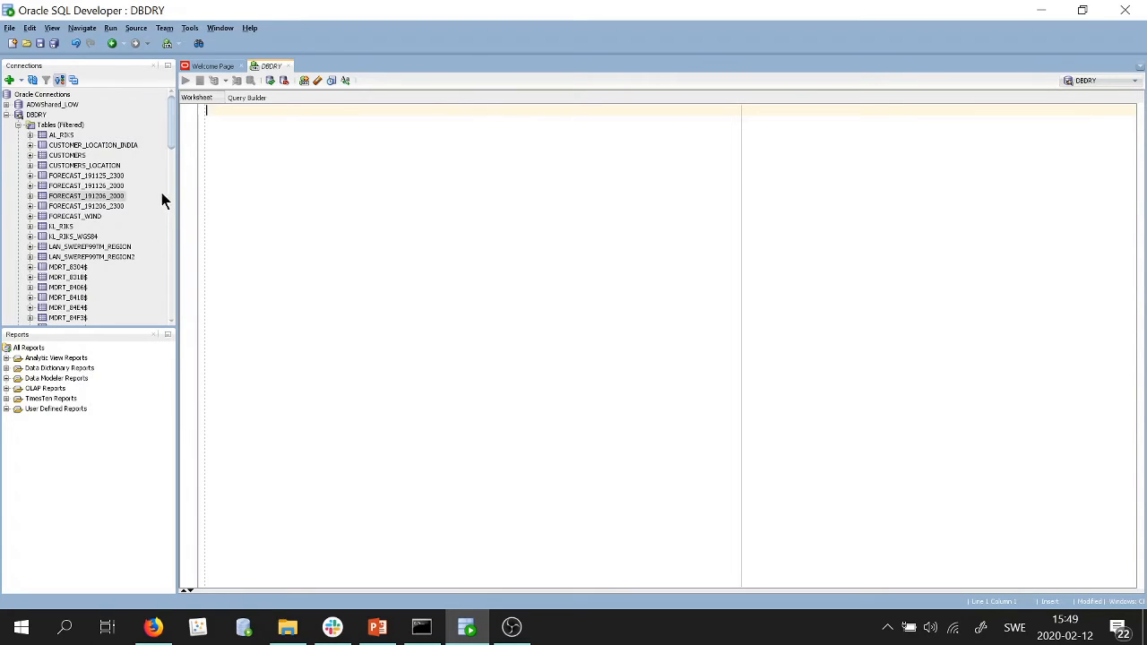
right_click(41, 114)
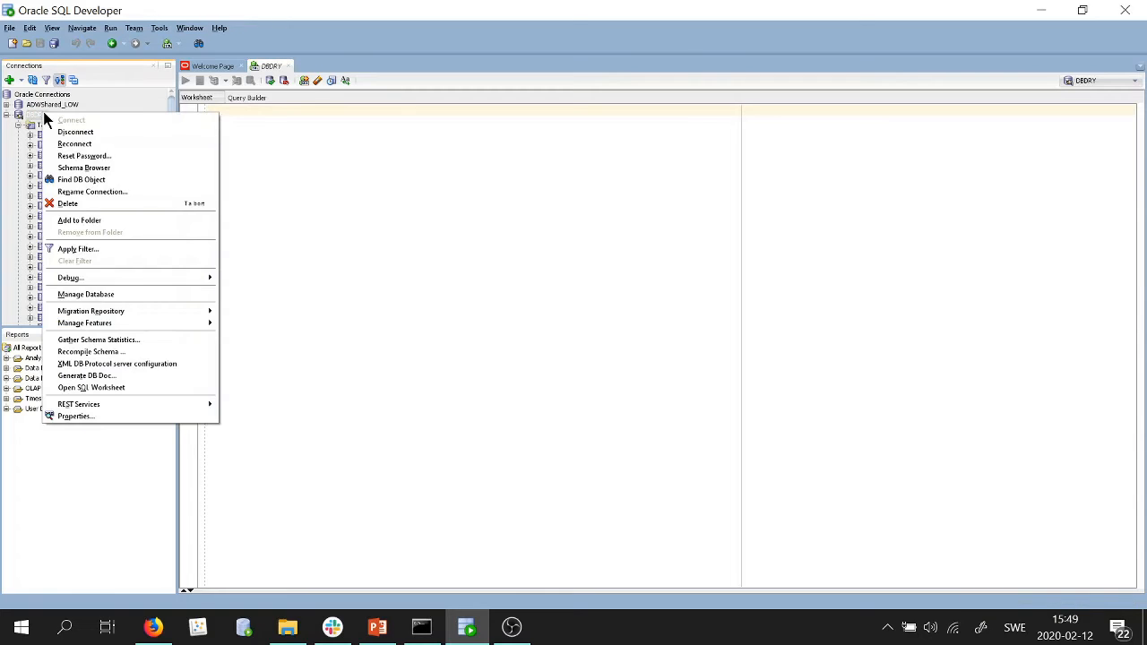
left_click(71, 131)
double_click(40, 115)
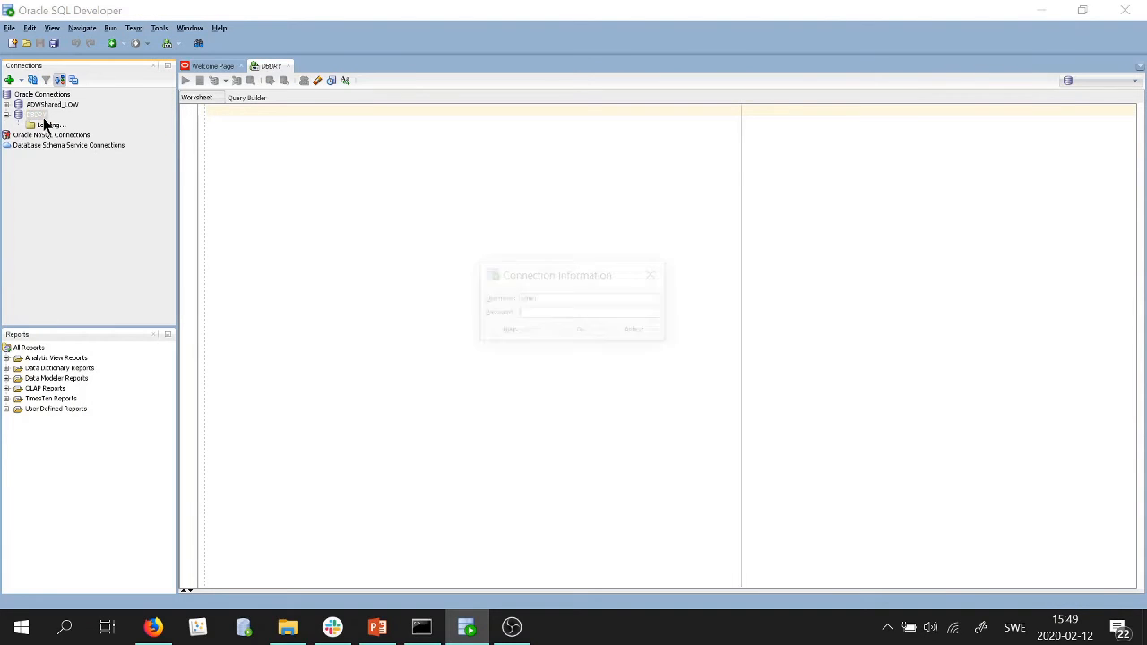
type("********")
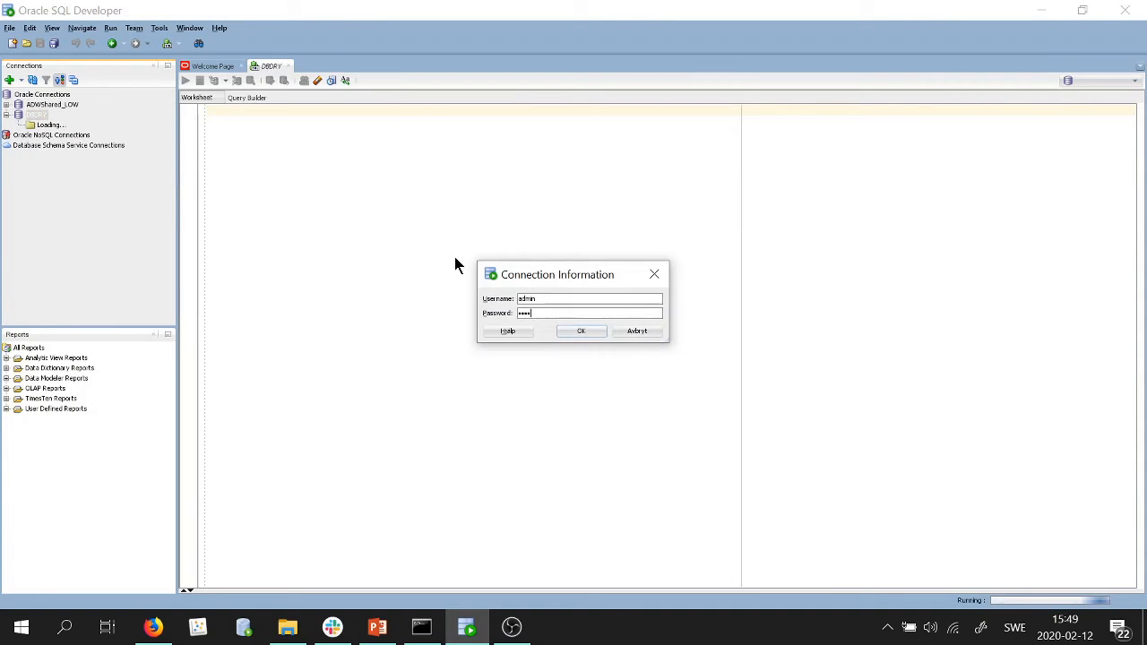
type("*********")
key("Return")
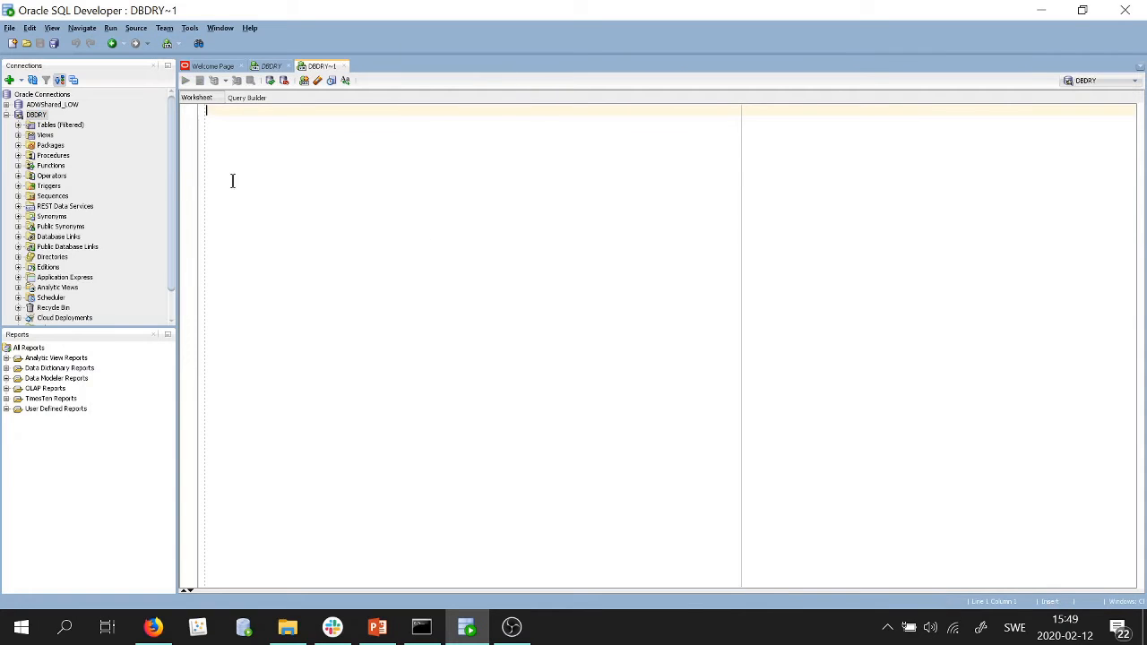
Expand the DBDRY tables and open the column definitions of the FORECAST_191206_2000 table.
left_click(18, 126)
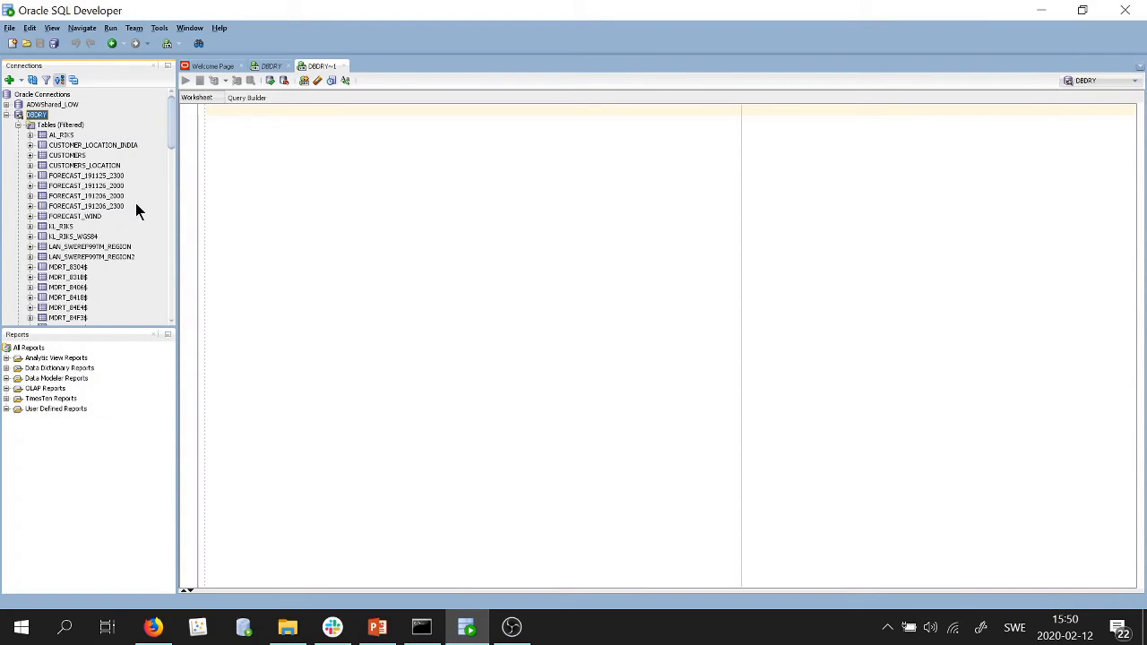
left_click(111, 185)
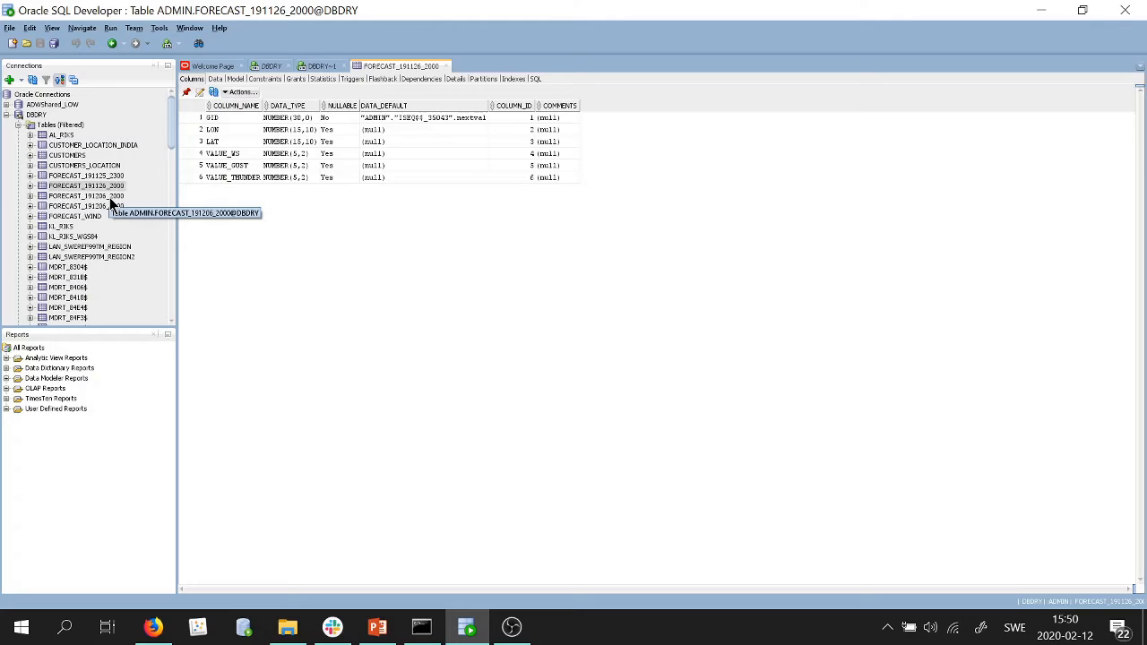
left_click(111, 197)
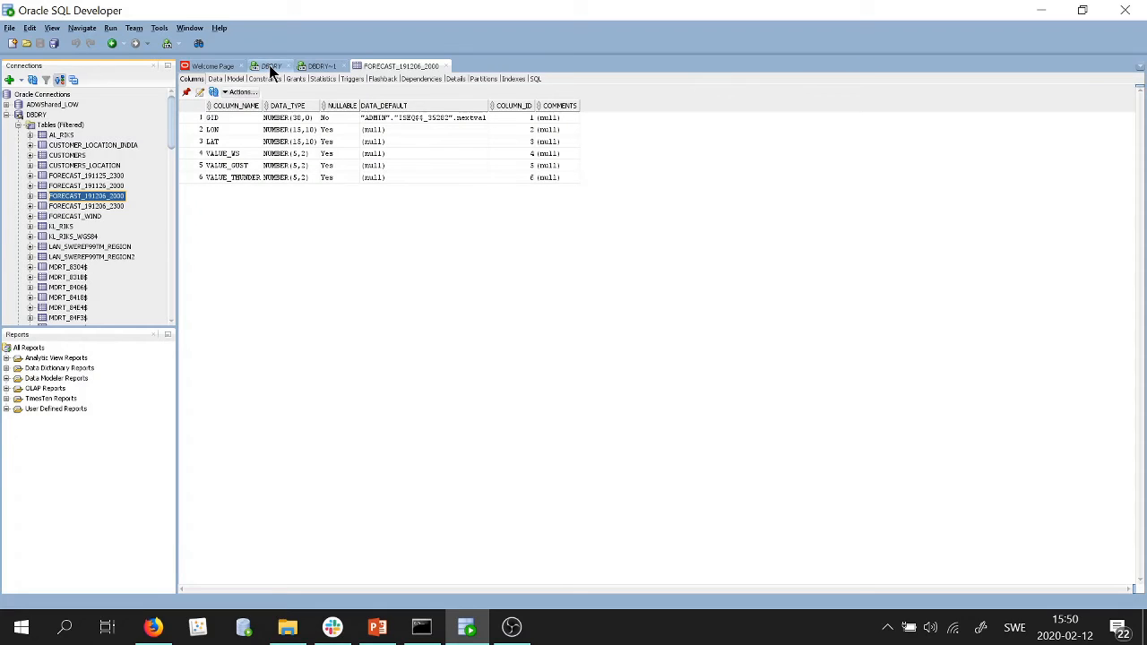
Write the statement DELETE FROM FORECAST_191206_2000; in the original DBDRY worksheet and run it on the DBDRY connection.
left_click(270, 68)
type("DELETE FROM FORECAST_191206_2000;")
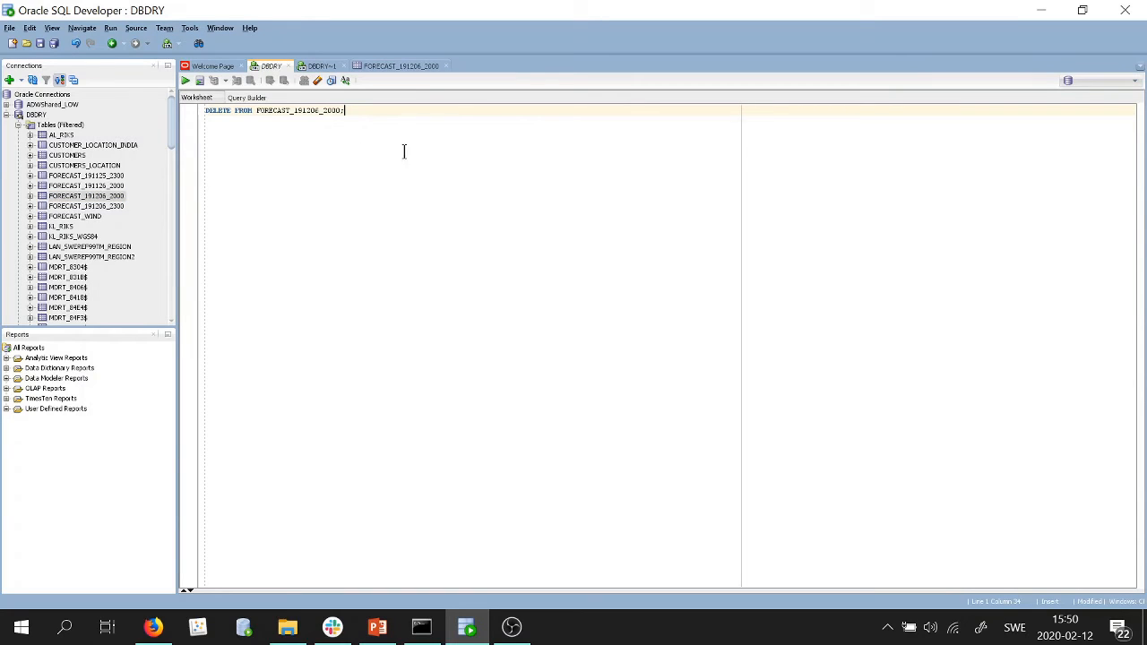
left_click_drag(373, 116, 202, 96)
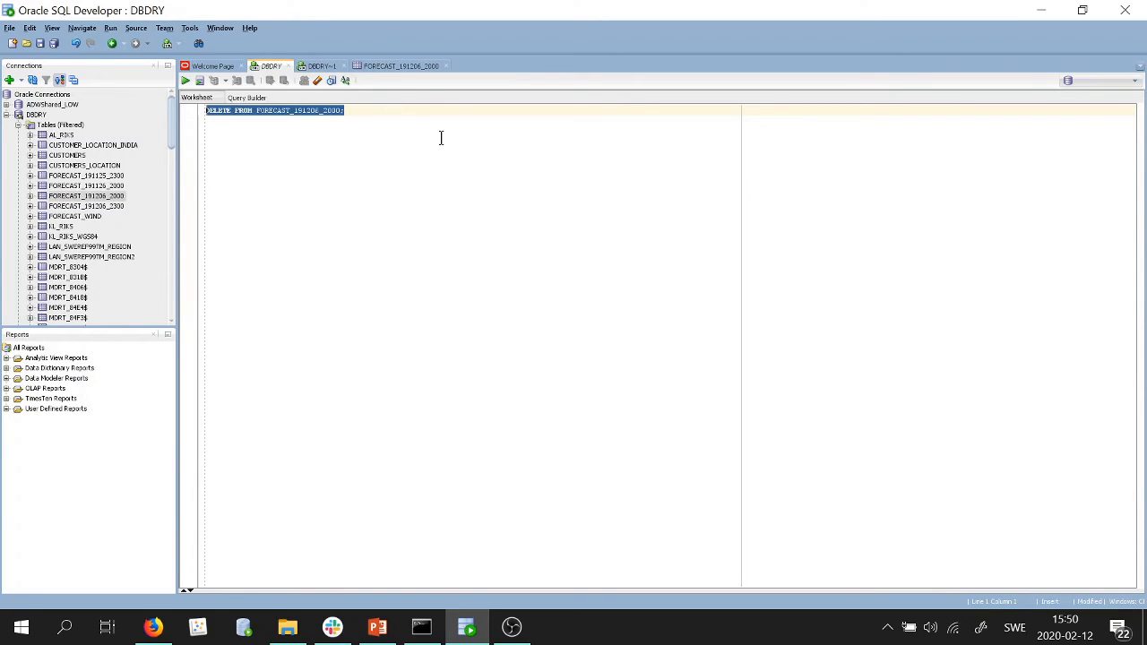
key("ctrl+Return")
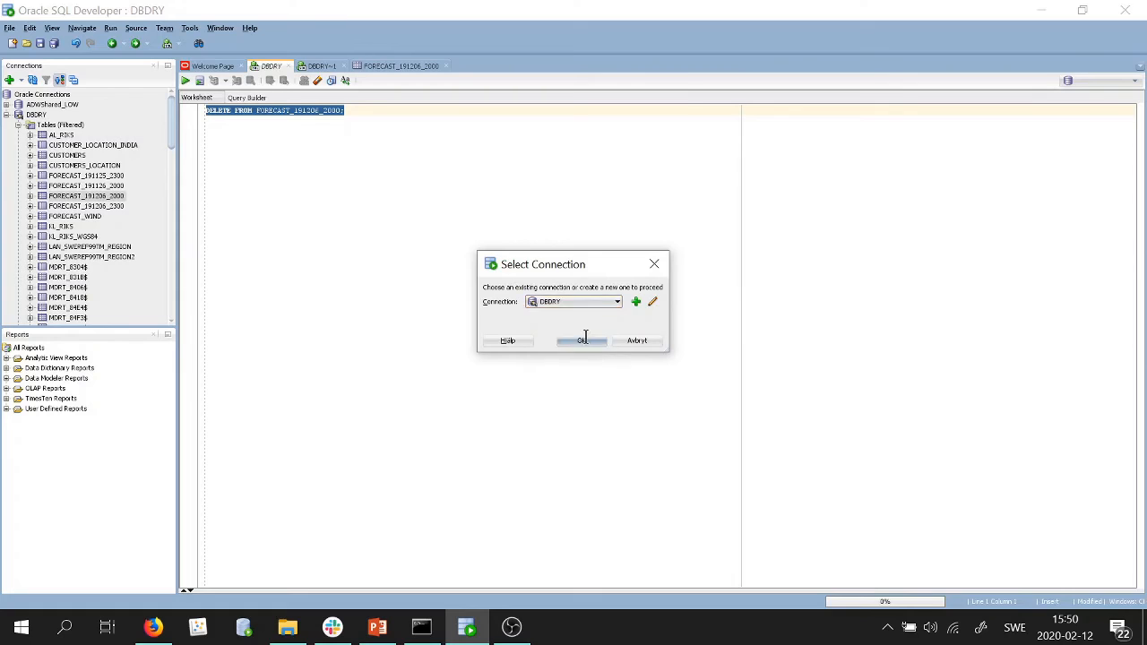
left_click(582, 341)
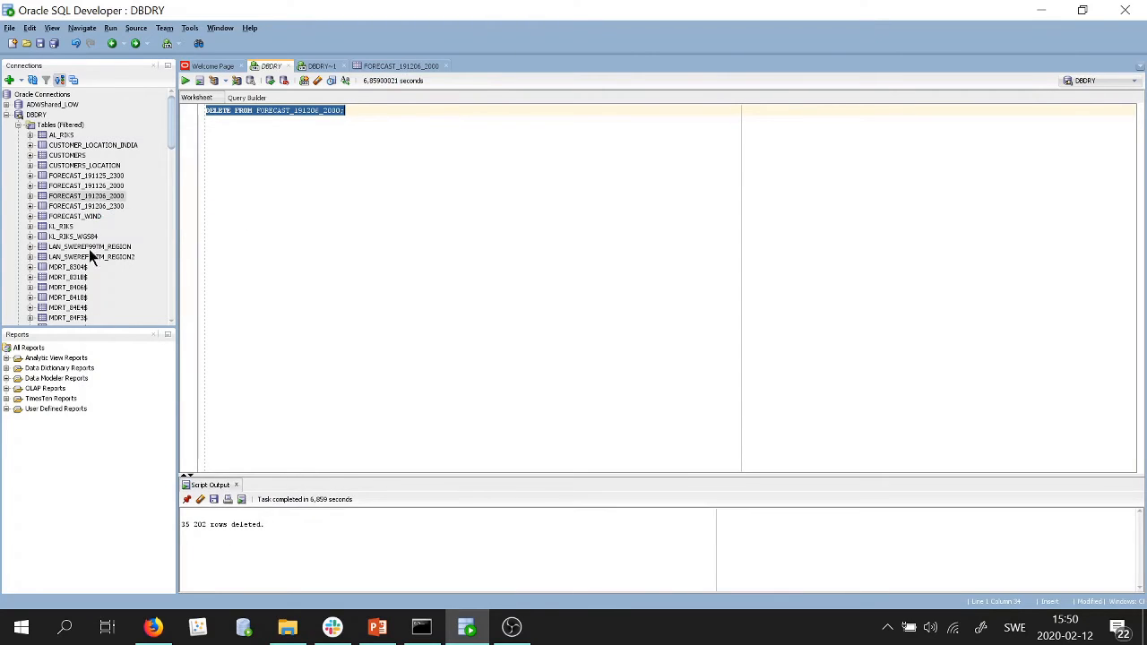
Set up a data import into FORECAST_191206_2000 from the local file new_forecast.txt, using the Insert method and all source columns.
right_click(88, 196)
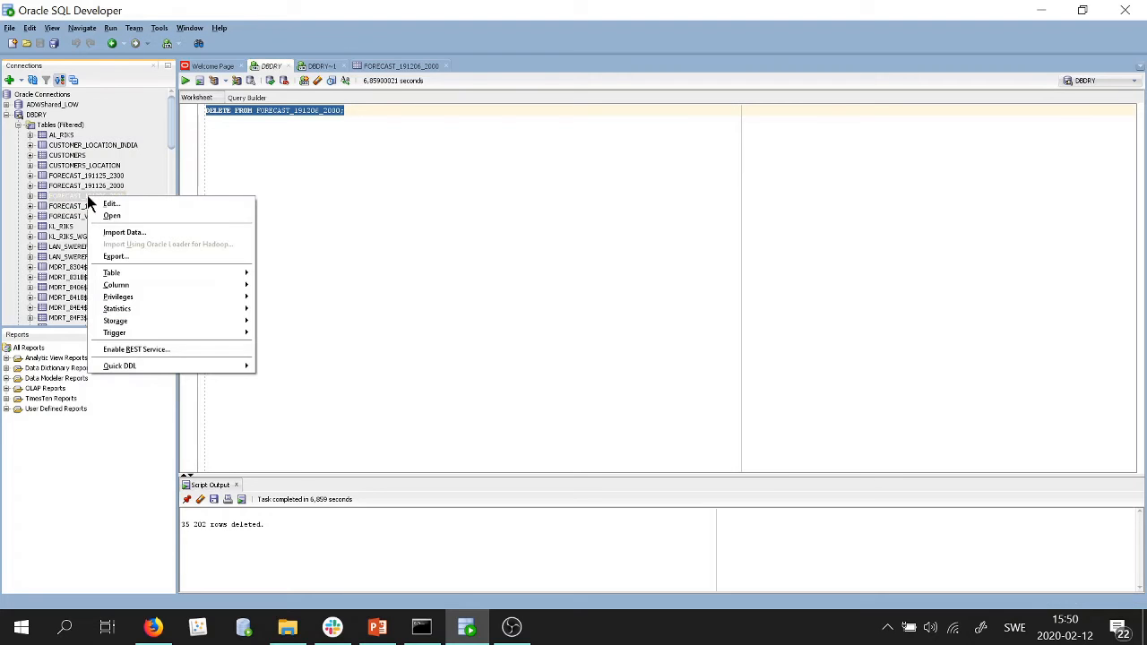
left_click(134, 233)
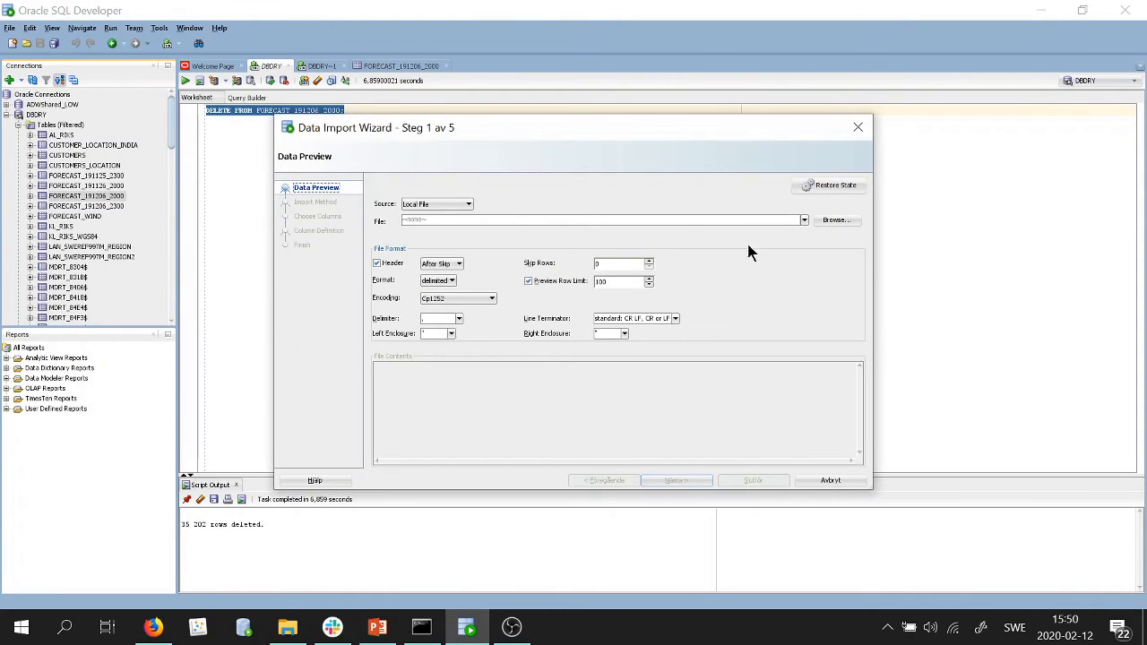
left_click(833, 220)
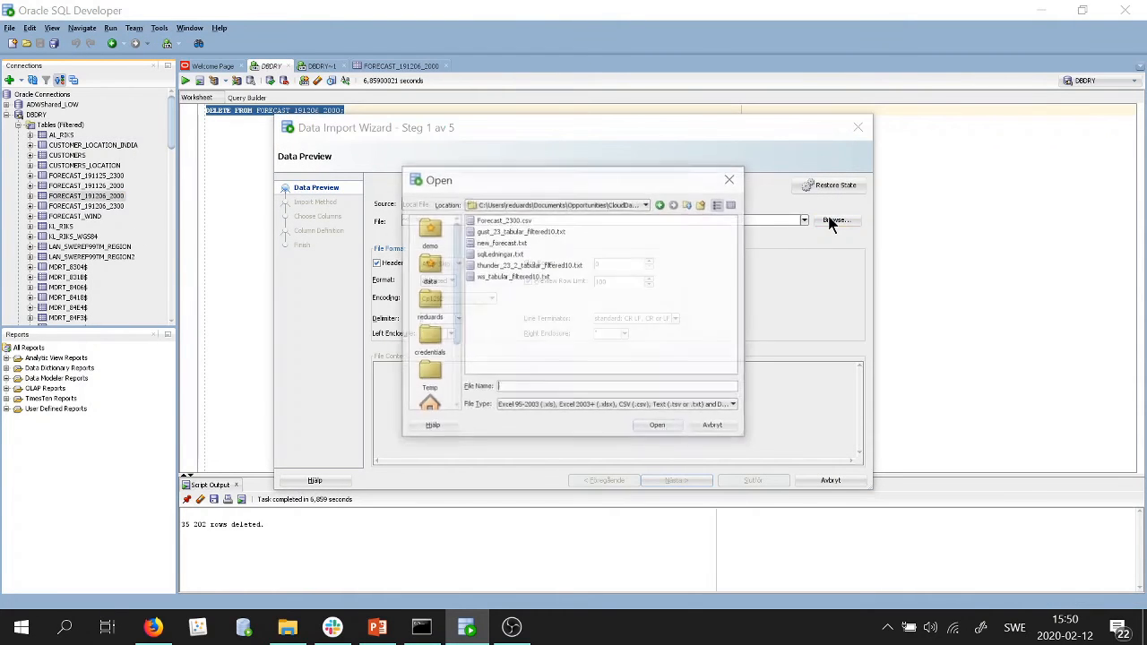
left_click(604, 242)
left_click(673, 427)
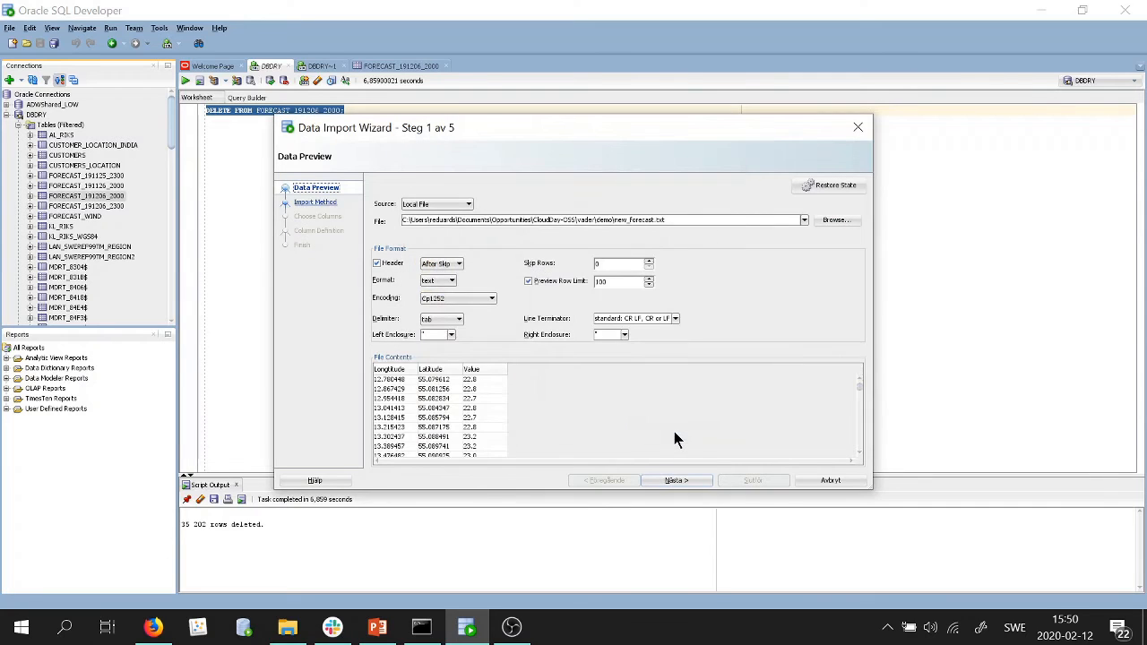
left_click(678, 479)
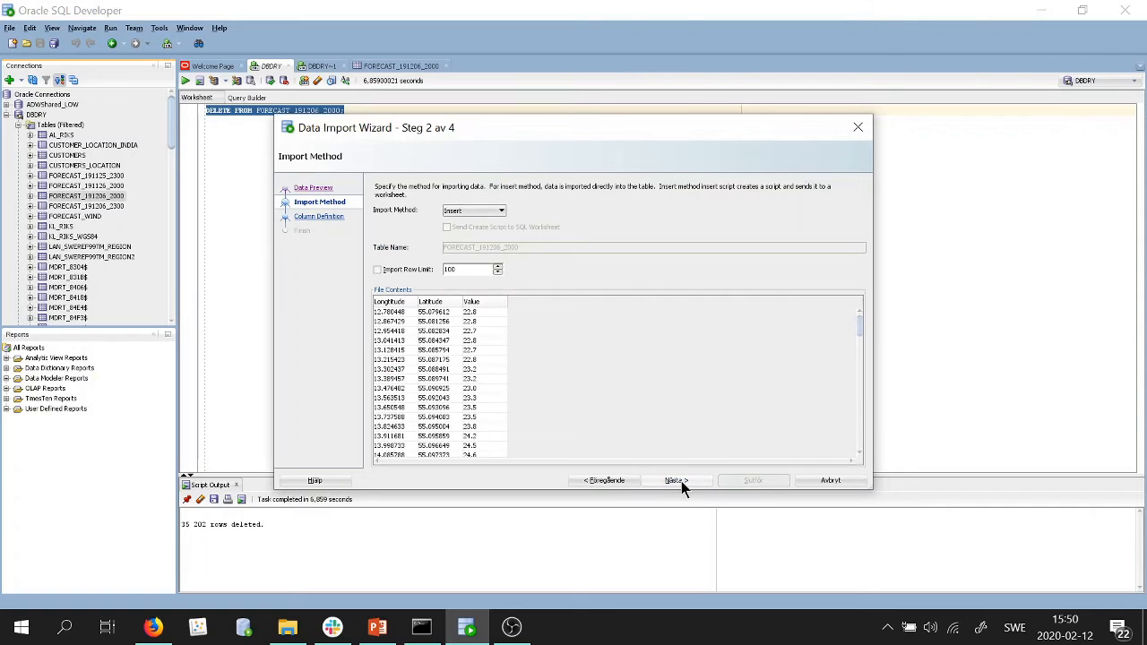
left_click(681, 481)
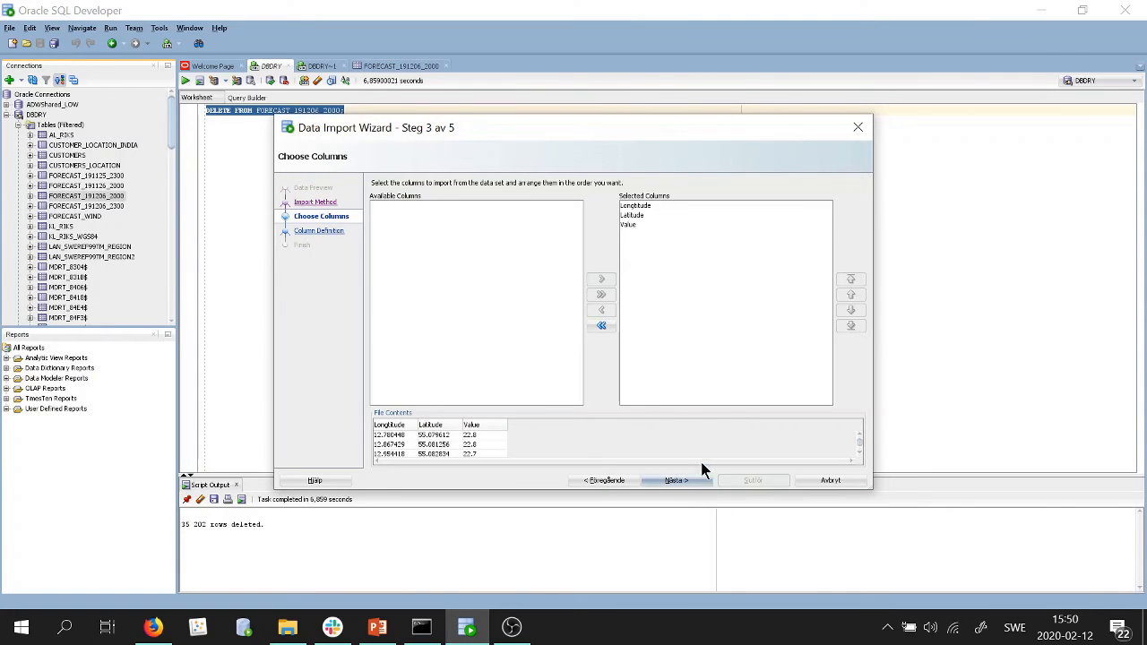
left_click(690, 480)
Map source columns Longtitude to LON, Latitude to LAT and Value to VALUE_GUST, and run the import.
left_click(642, 239)
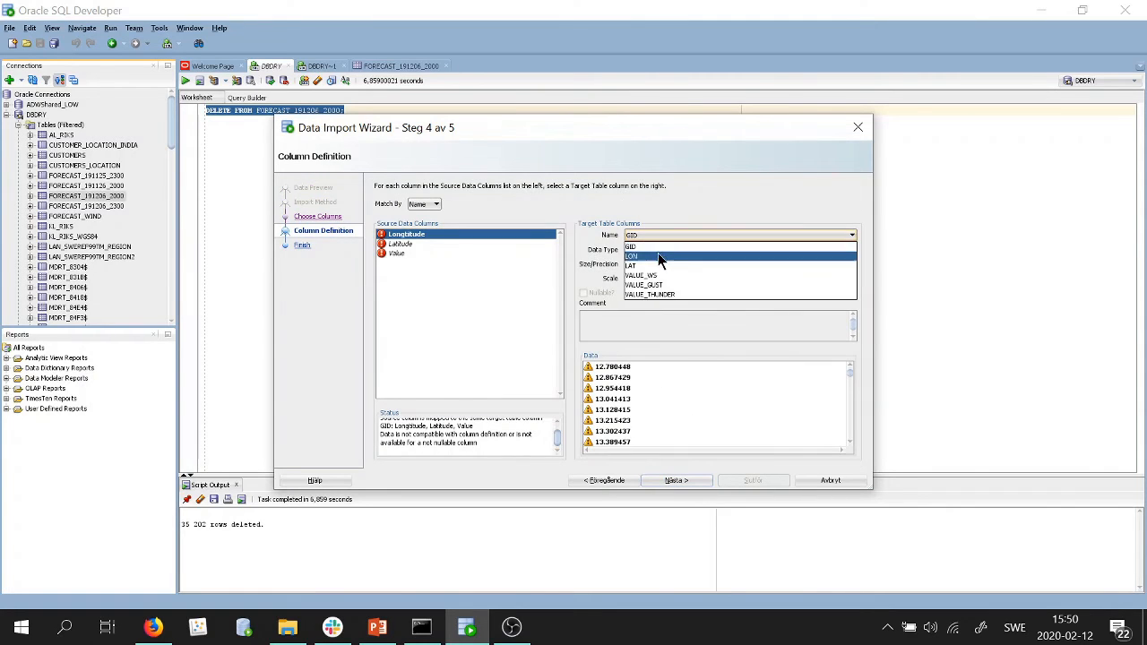
left_click(657, 252)
left_click(476, 243)
left_click(645, 235)
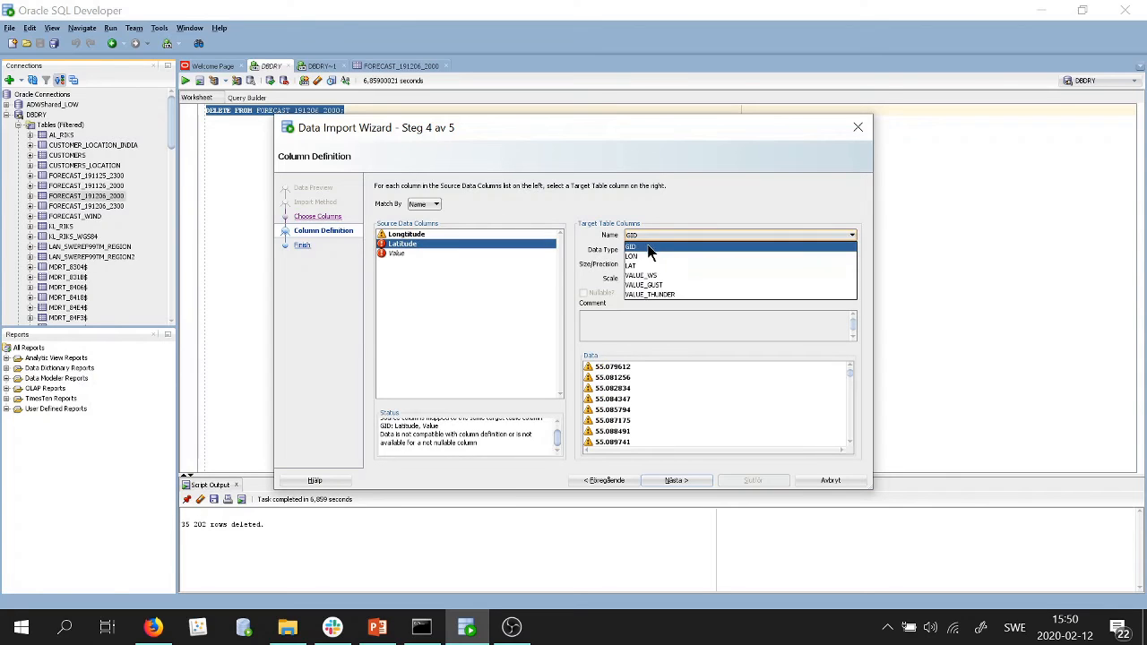
left_click(652, 257)
left_click(453, 254)
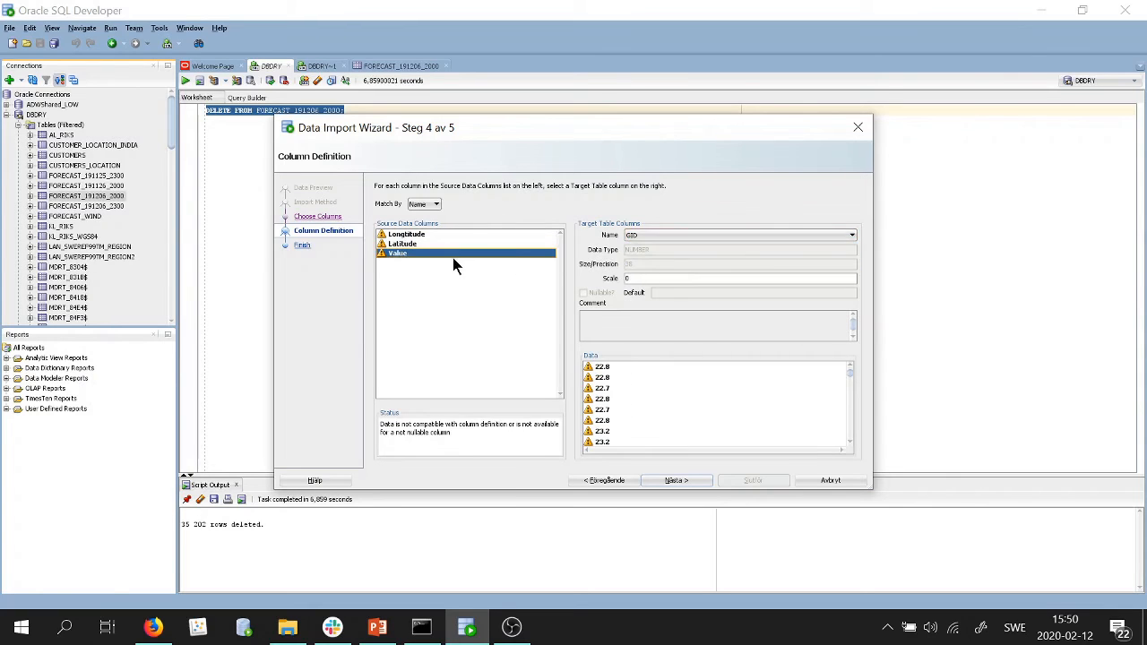
left_click(635, 239)
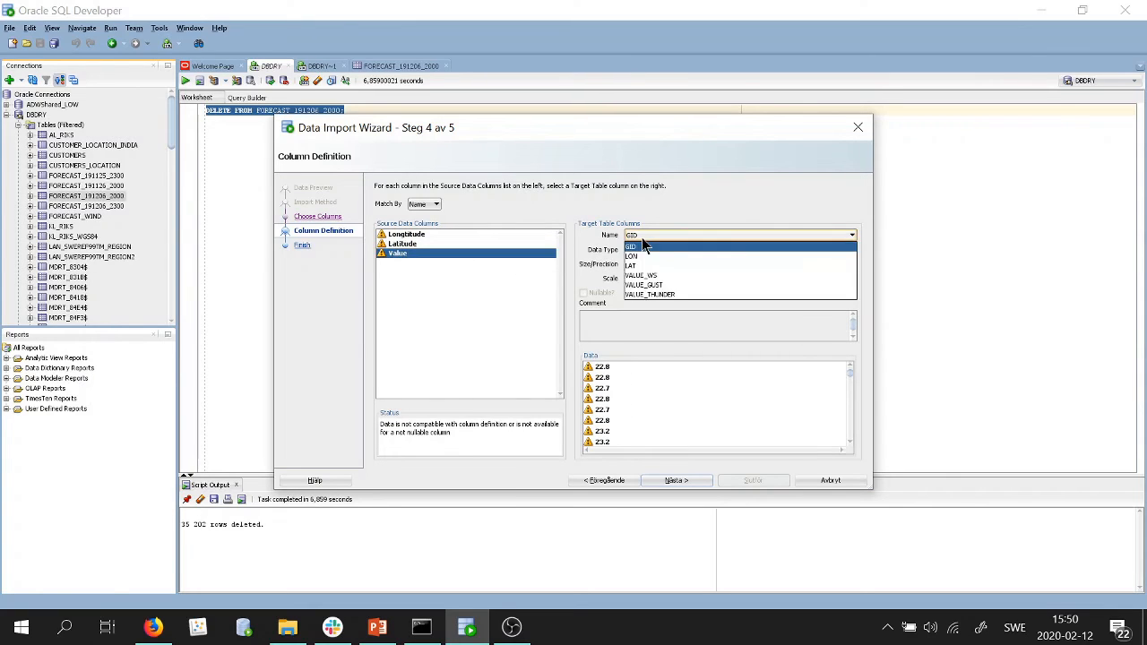
left_click(674, 287)
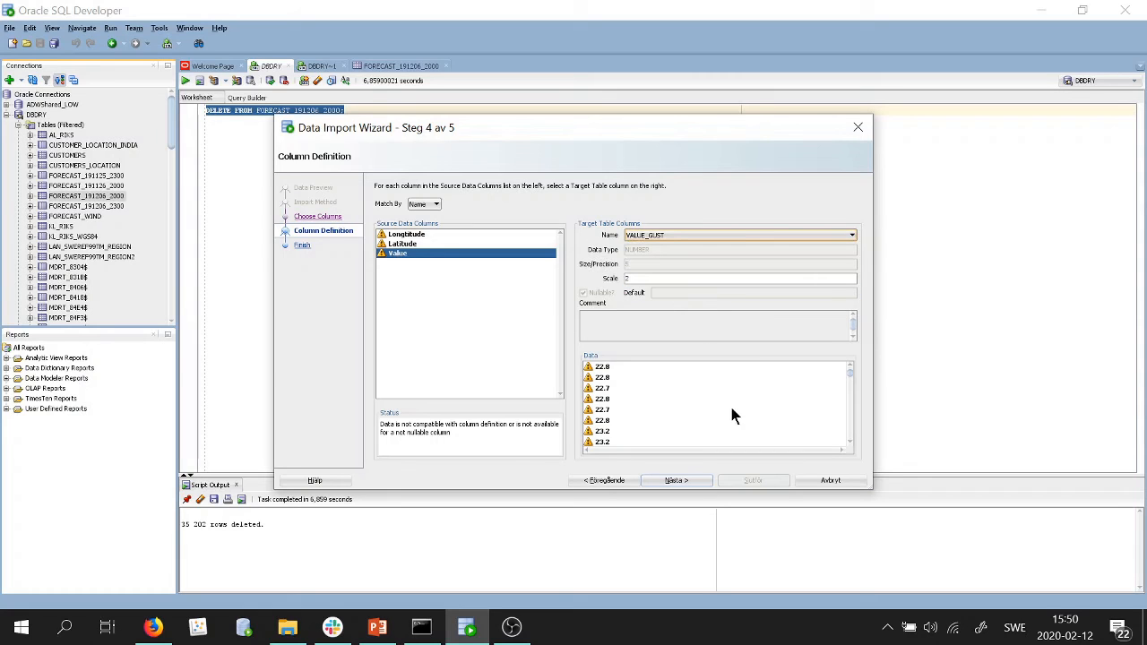
left_click(699, 482)
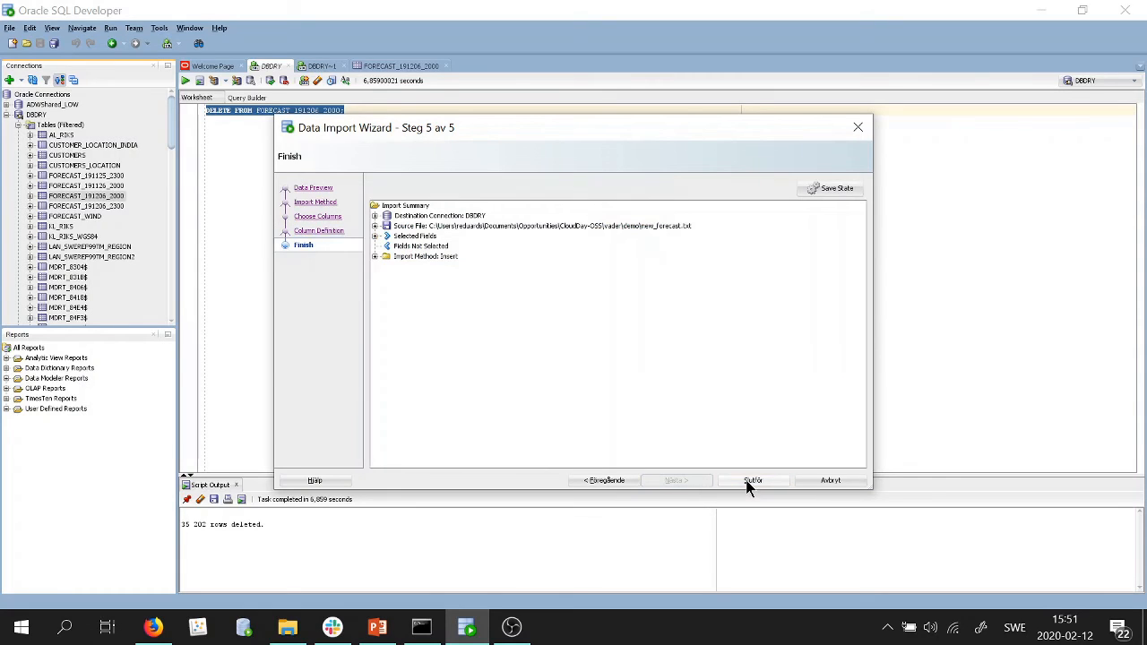
left_click(751, 481)
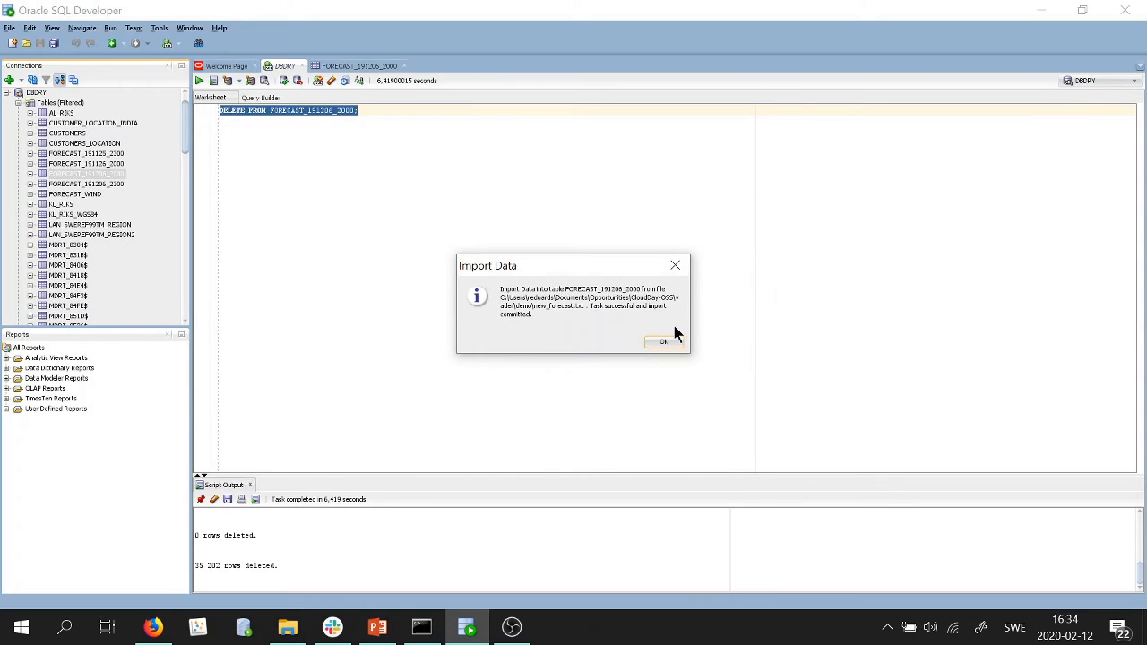
Dismiss the import confirmation, switch to the Oracle Analytics project in Firefox and reload the data of the POWERLINES_AT_RISK data set.
left_click(659, 343)
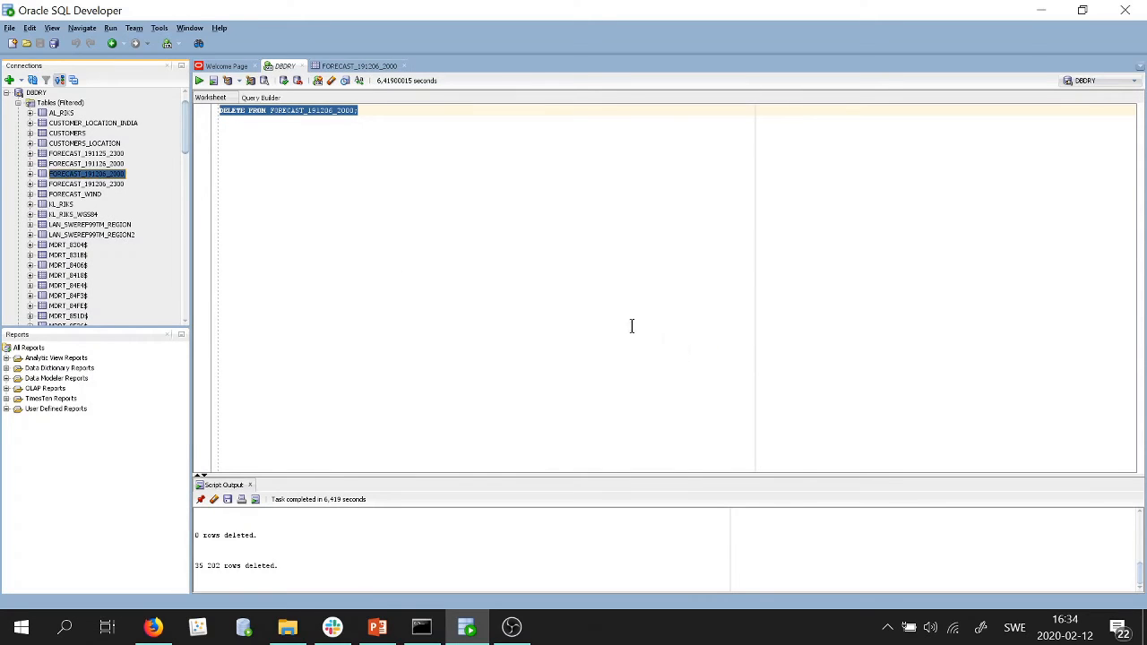
left_click(154, 627)
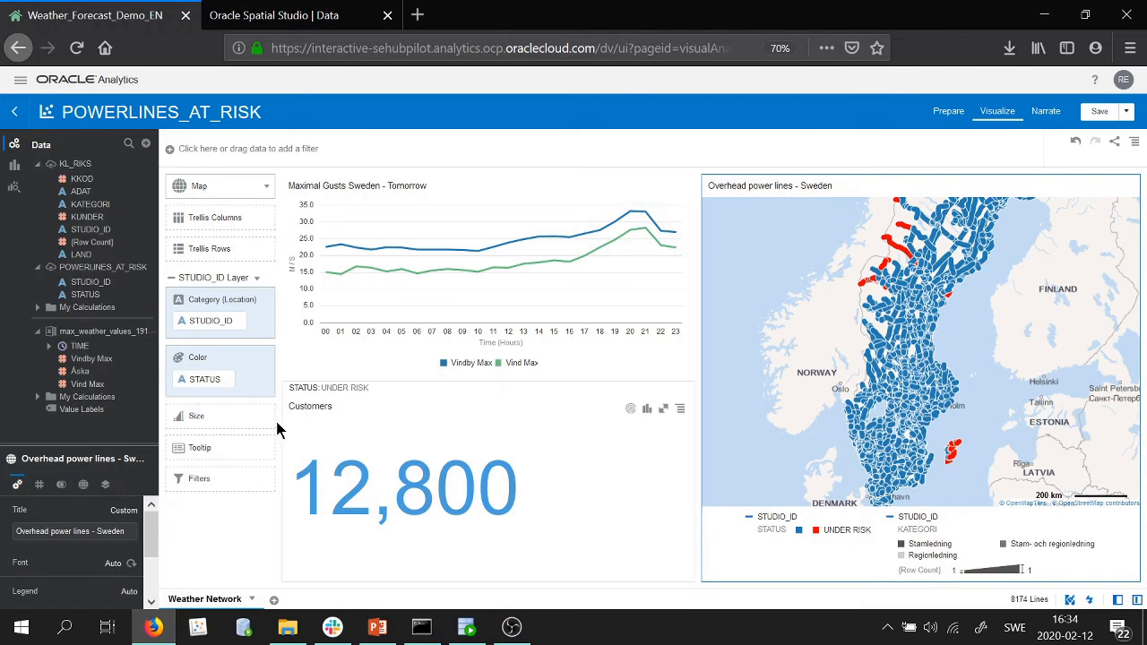
left_click(141, 305)
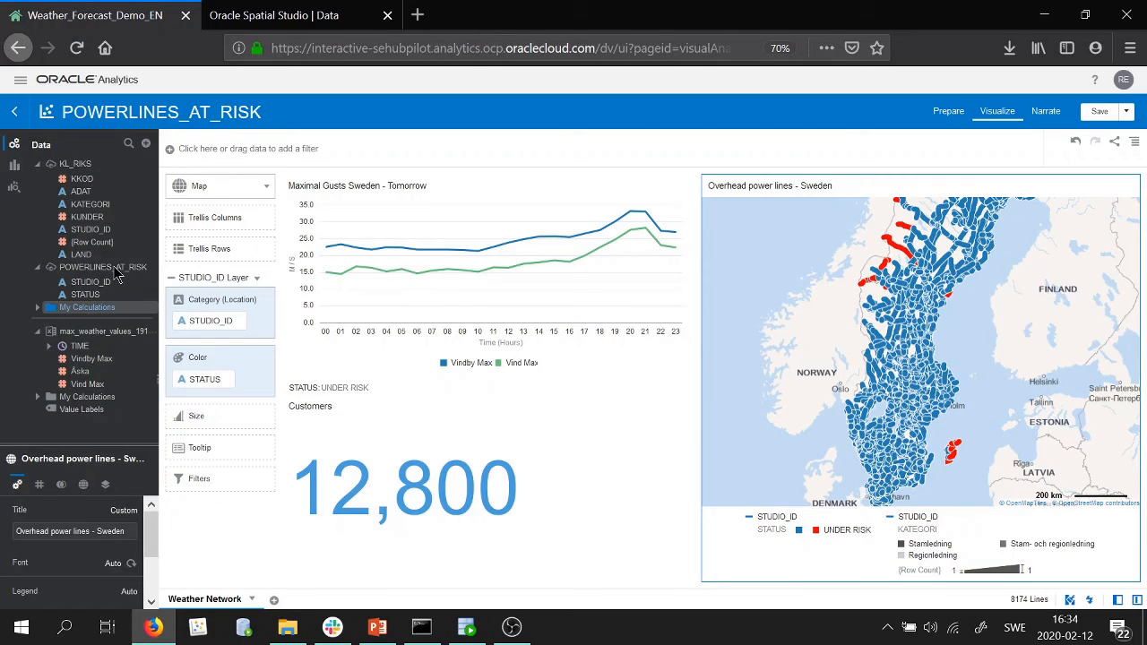
right_click(112, 268)
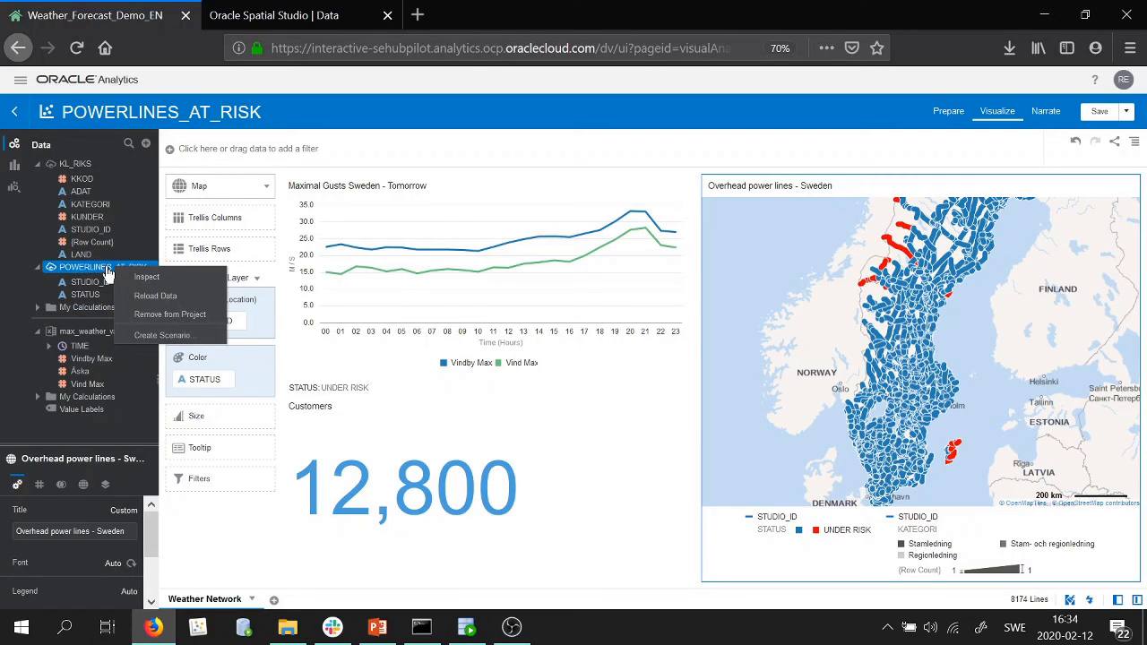
left_click(168, 299)
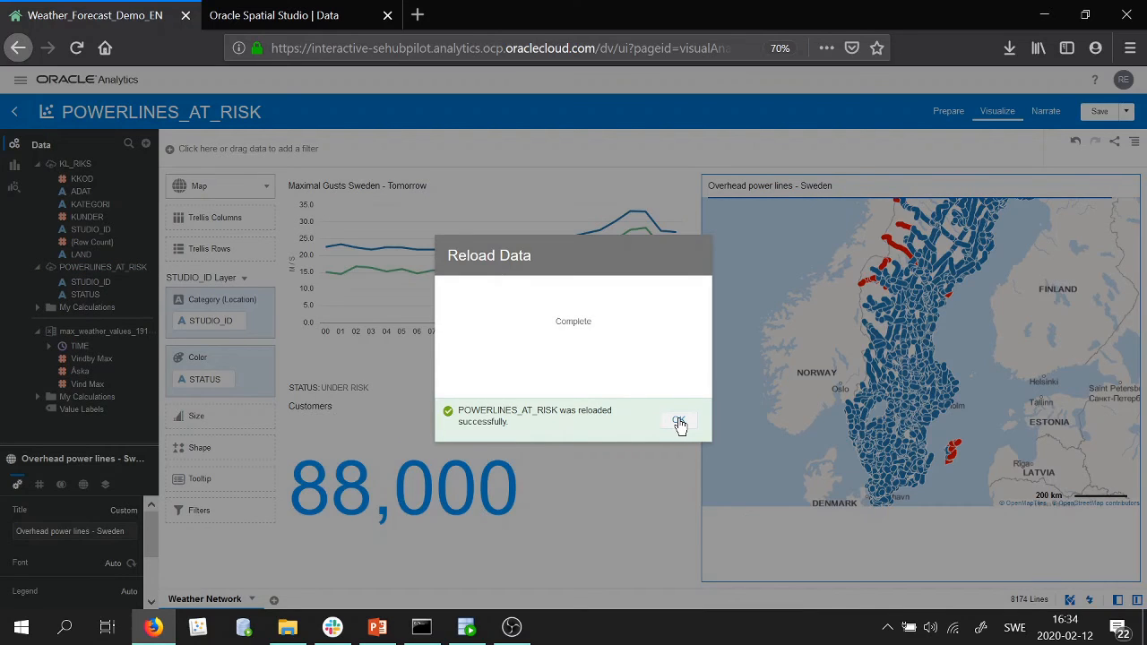
left_click(679, 425)
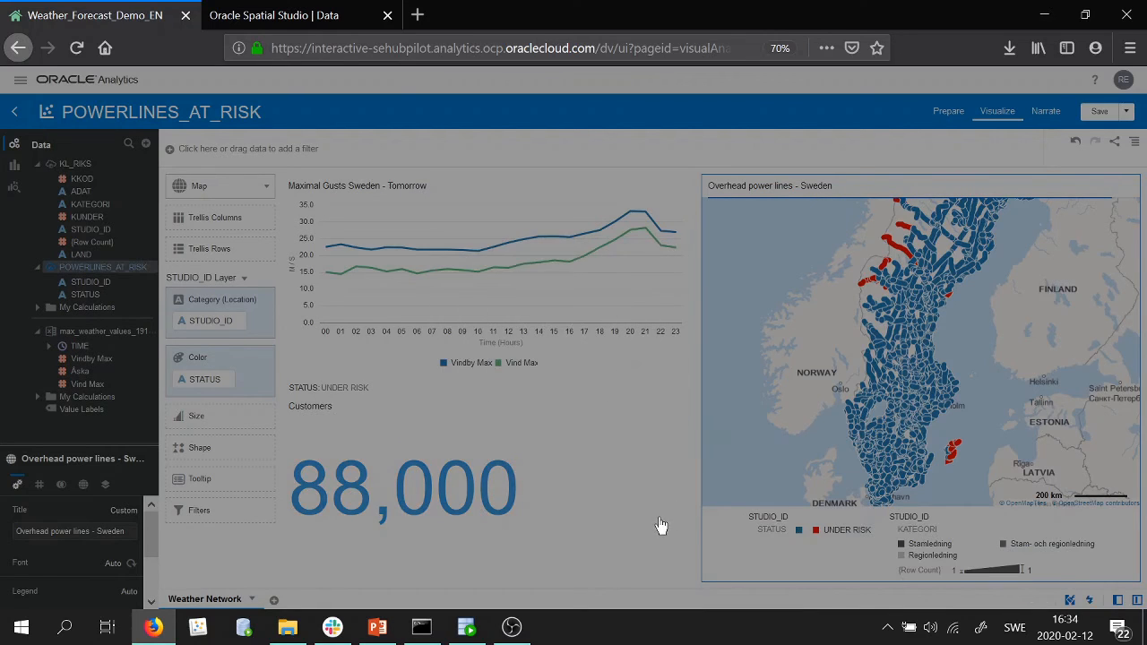